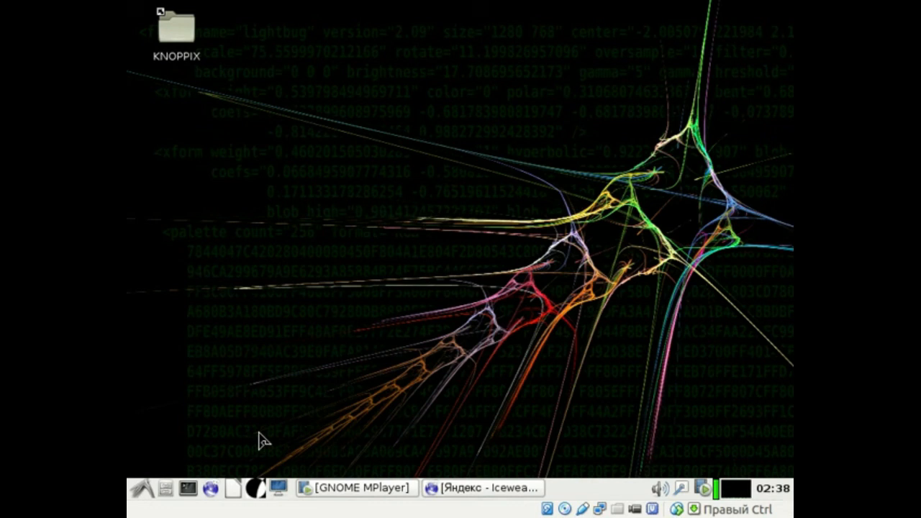
Bring up the Iceweasel browser, view its version information, and put the browser window away again
click(455, 492)
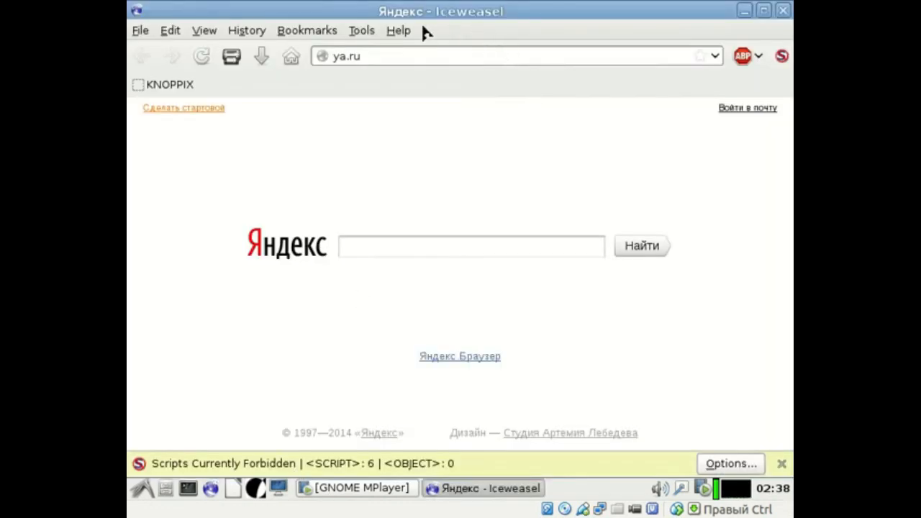
click(398, 31)
click(411, 149)
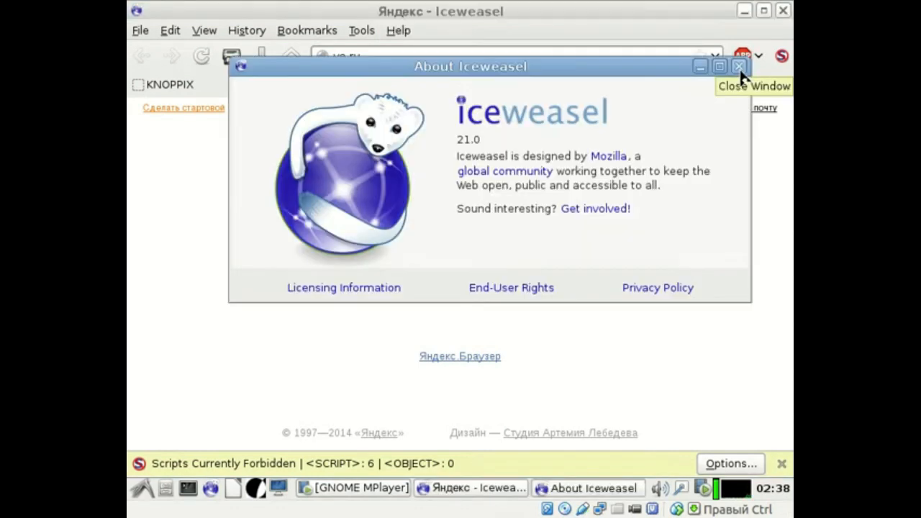
click(739, 67)
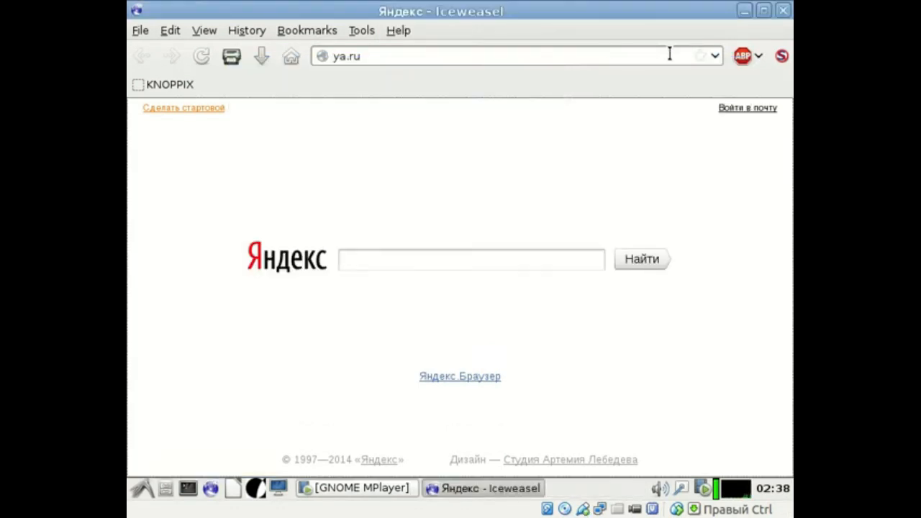
click(782, 56)
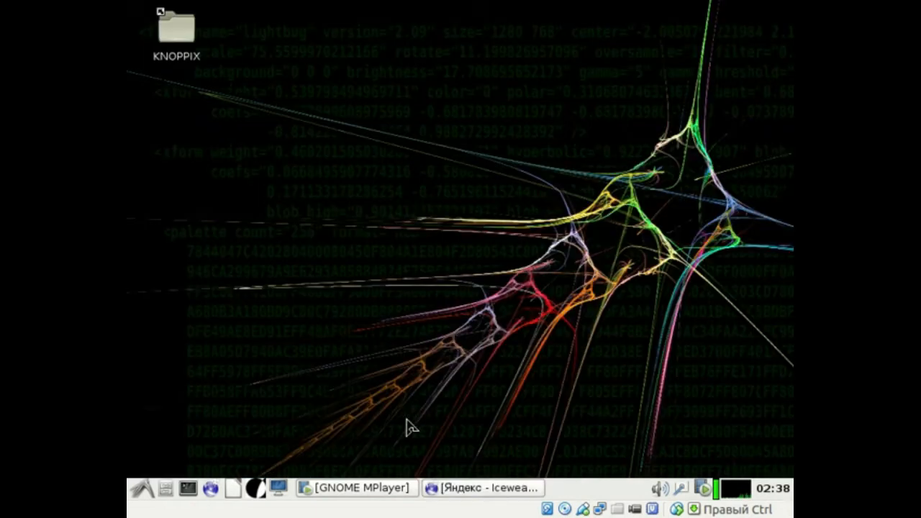
Bring up GNOME MPlayer, move its window higher on the desktop, and view its version information
click(366, 487)
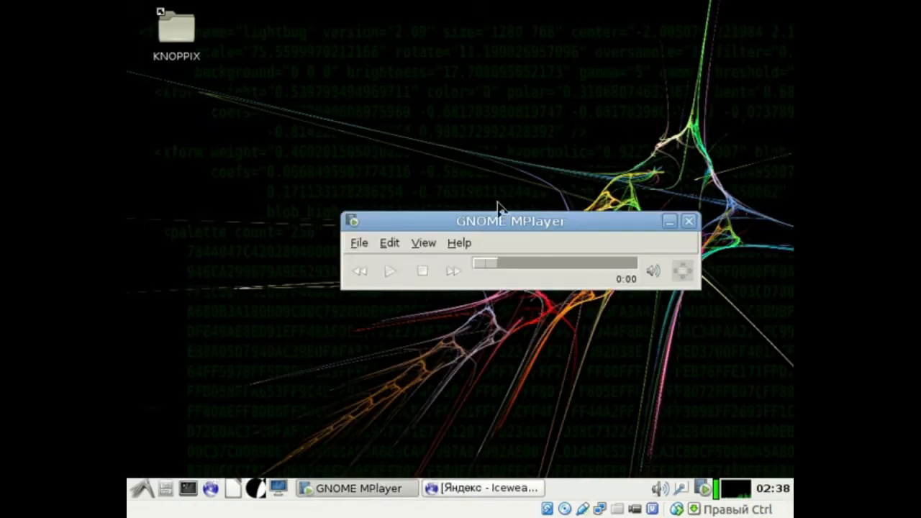
drag(515, 227, 456, 68)
click(402, 84)
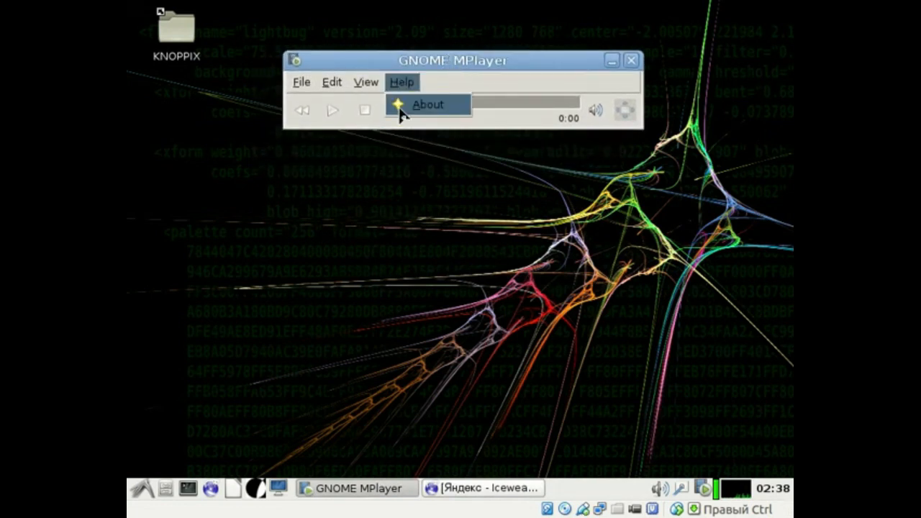
click(407, 109)
click(633, 11)
Open the file manager, close GNOME MPlayer, and view the file manager's version information
click(167, 489)
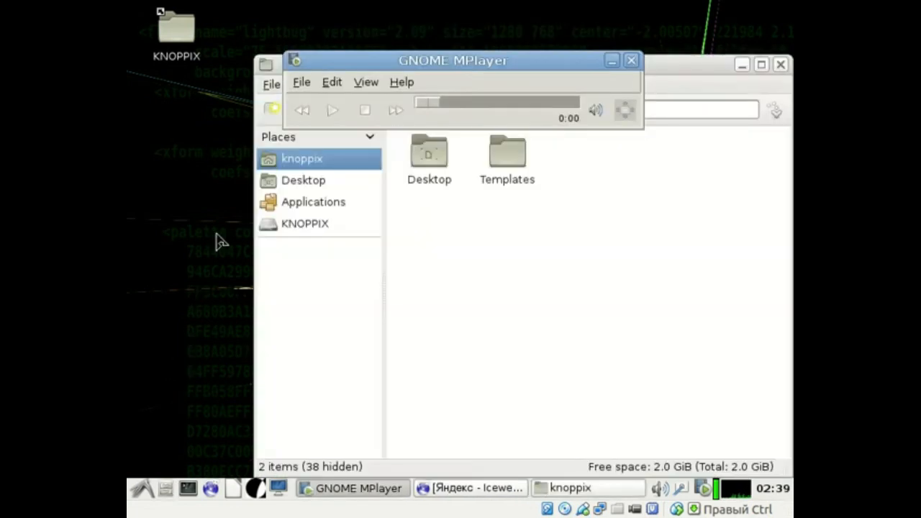
click(630, 61)
click(445, 52)
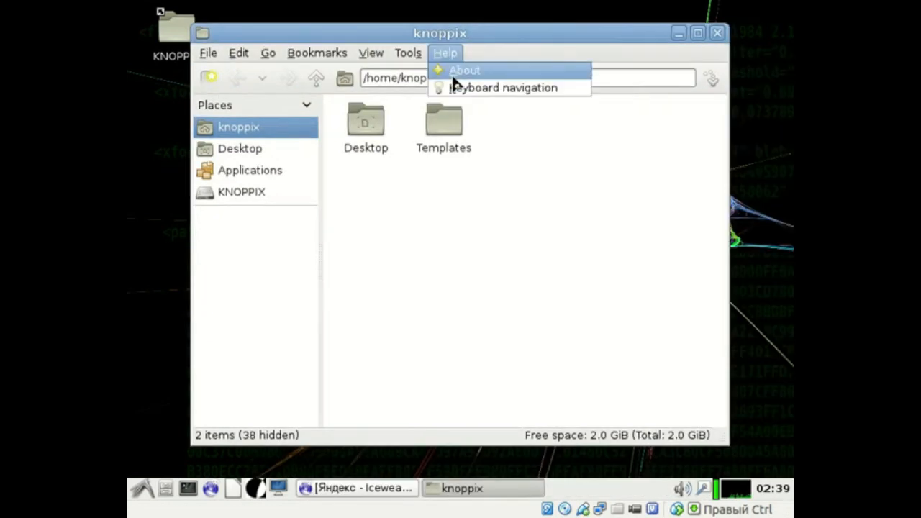
click(455, 69)
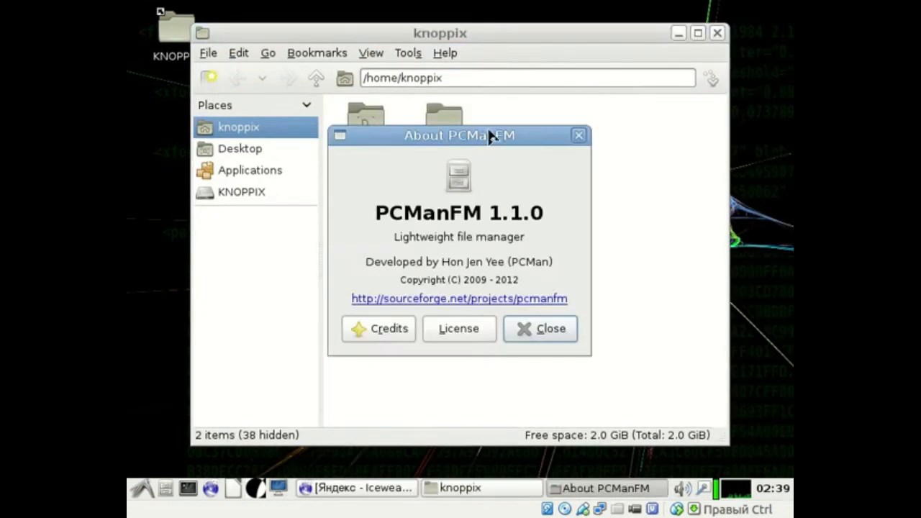
drag(481, 135, 536, 106)
click(604, 296)
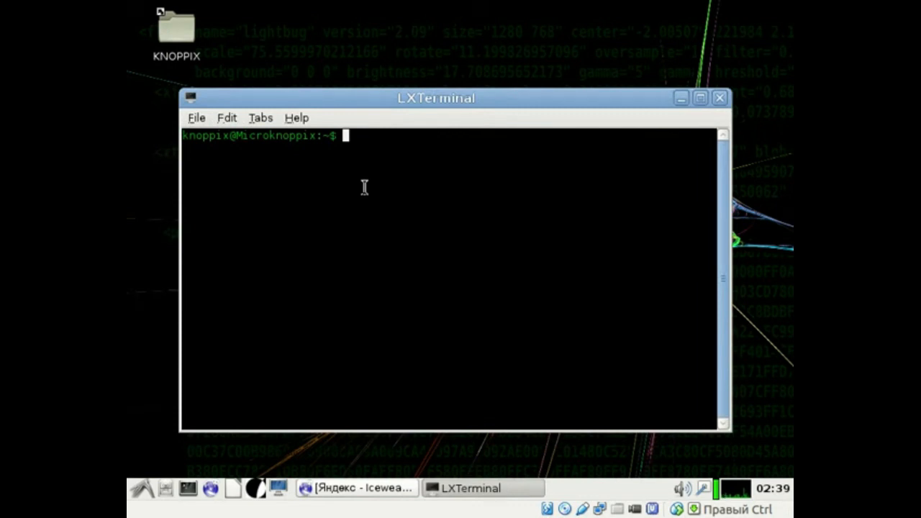
Launch Midnight Commander in the terminal with the command mc, then enlarge and minimize its window
text(mc)
key(Return)
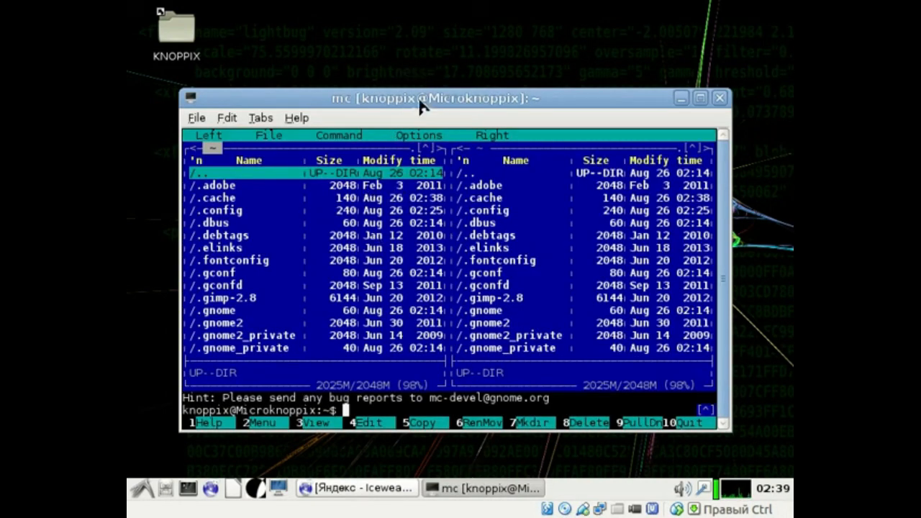
drag(405, 96, 364, 36)
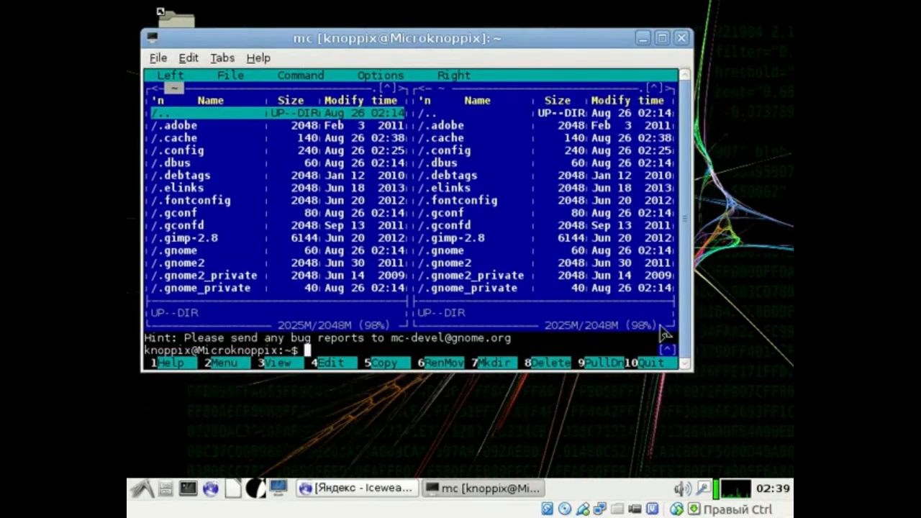
drag(689, 368, 739, 453)
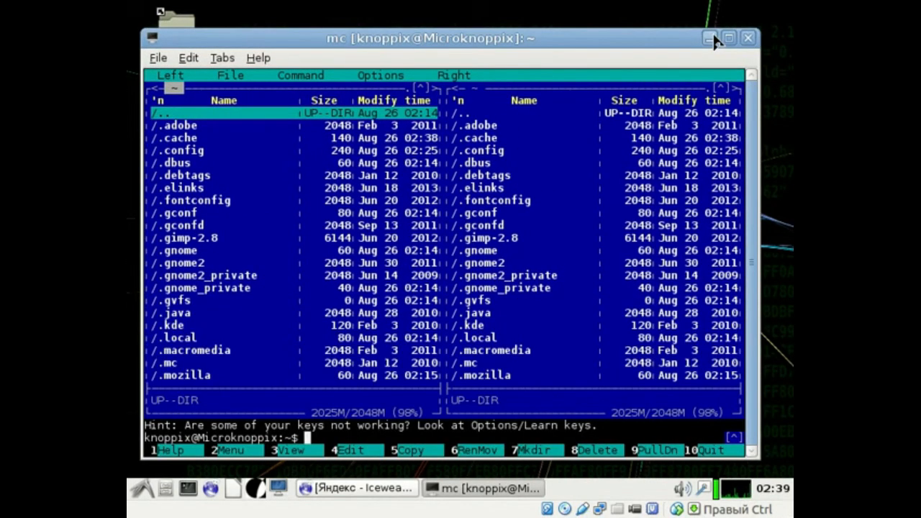
click(706, 41)
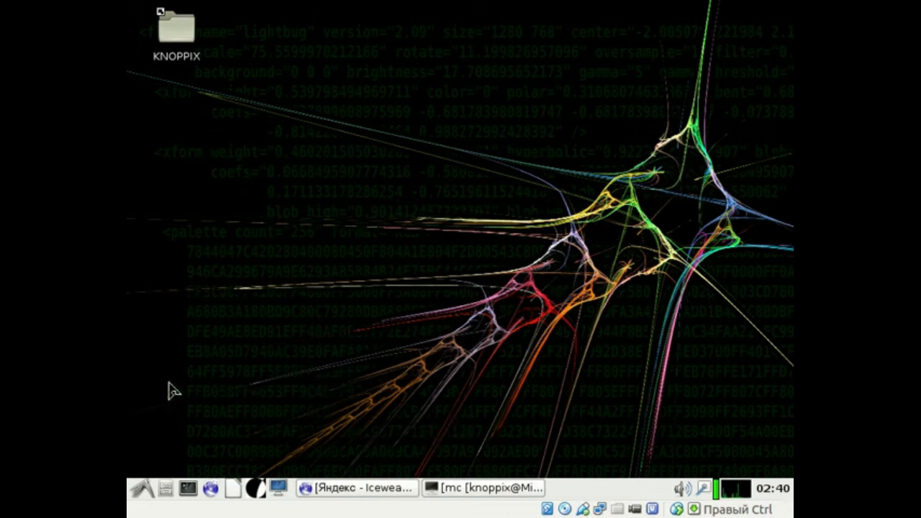
Start installing the additional Knoppix components audacity, flashplugin-nonfree, openshot and ttf-mscorefonts-installer
click(143, 490)
mouse_move(174, 336)
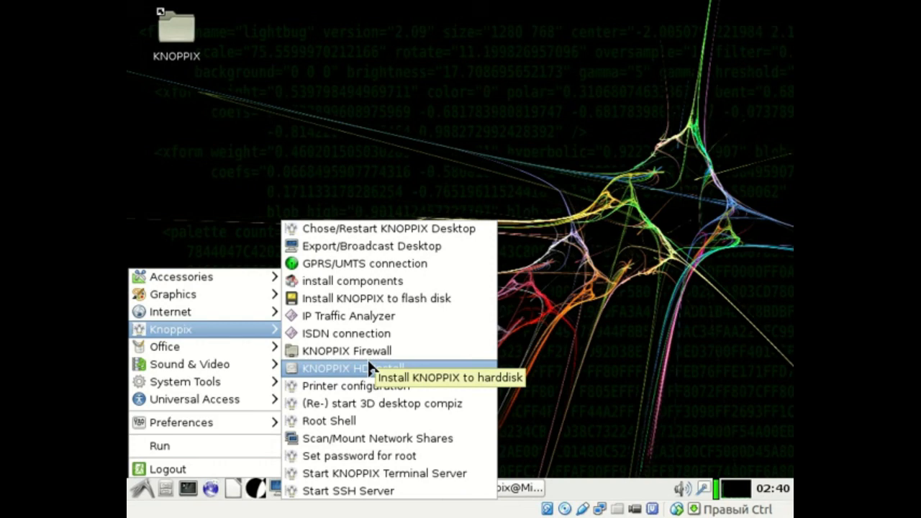
click(392, 284)
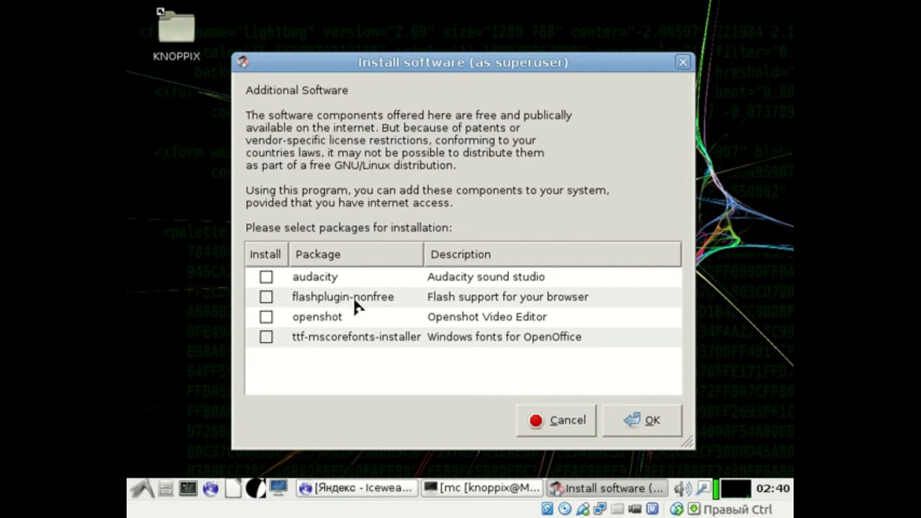
click(266, 277)
click(266, 296)
click(266, 317)
click(266, 337)
click(642, 420)
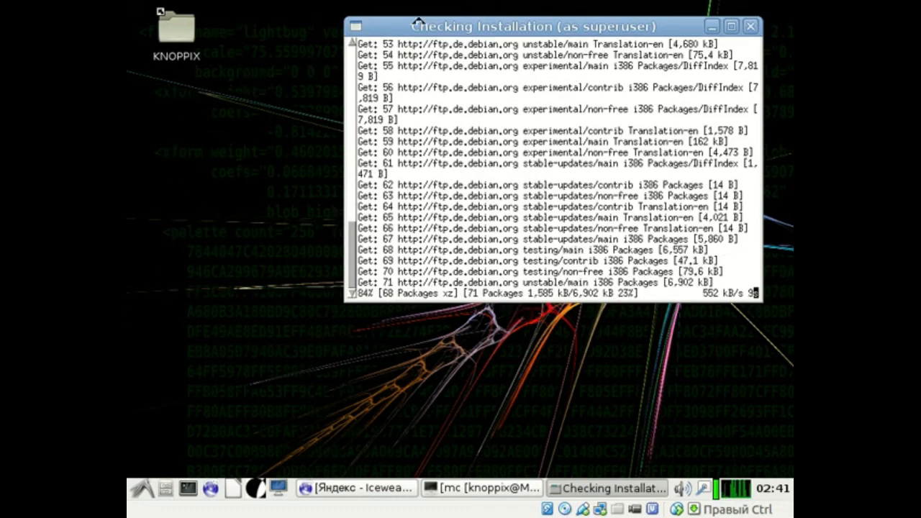
Reposition the Checking Installation window on the desktop and minimize it
drag(397, 29, 362, 30)
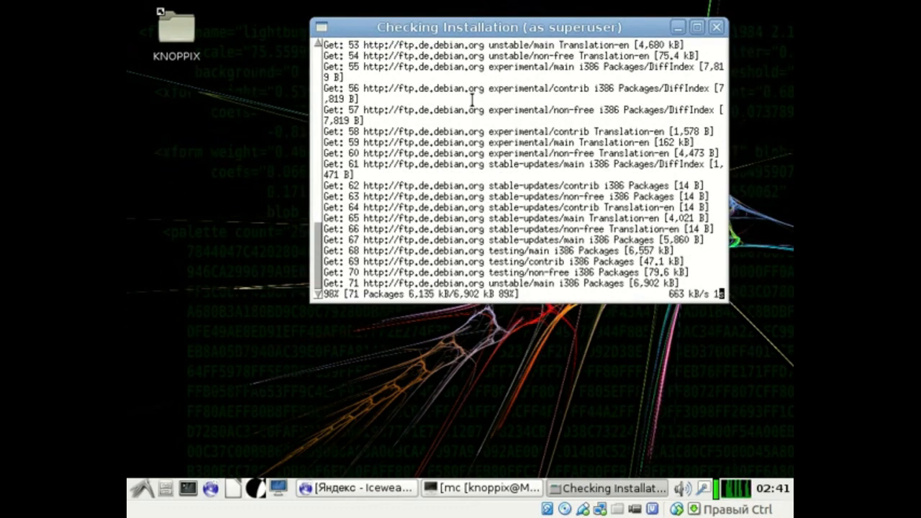
drag(606, 26, 631, 36)
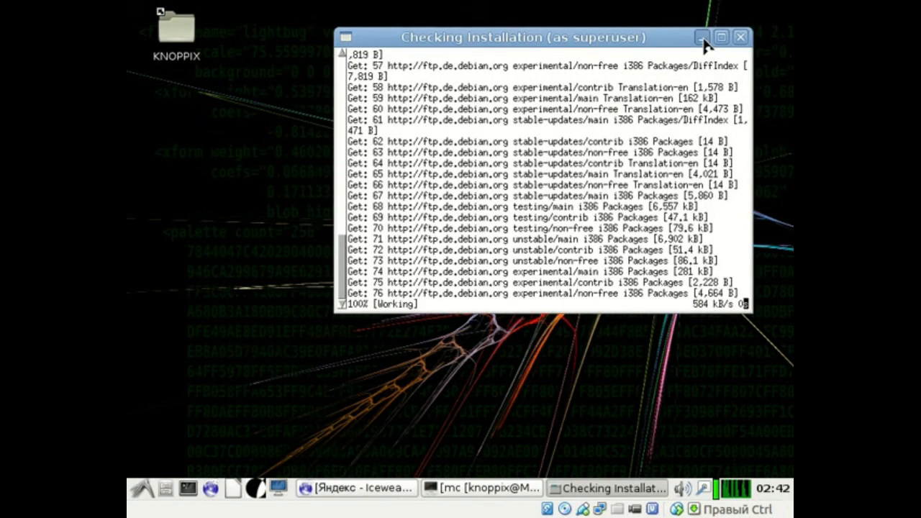
click(704, 37)
Look through the Universal Access, System Tools and Sound & Video applications, and briefly open Daisy player
click(142, 489)
mouse_move(216, 400)
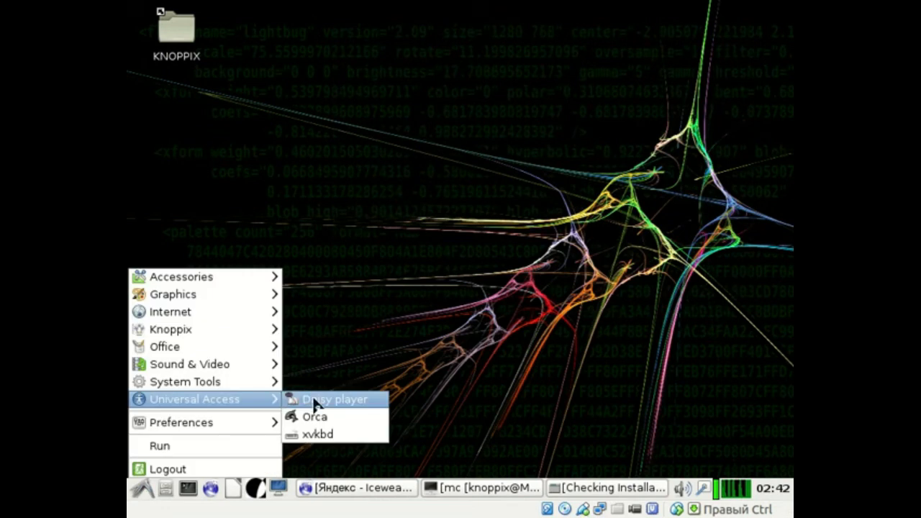
mouse_move(245, 385)
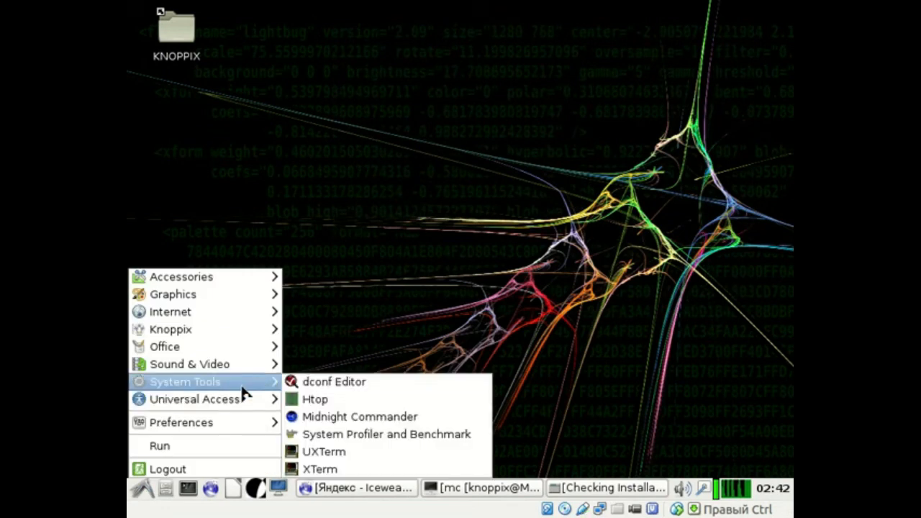
mouse_move(232, 360)
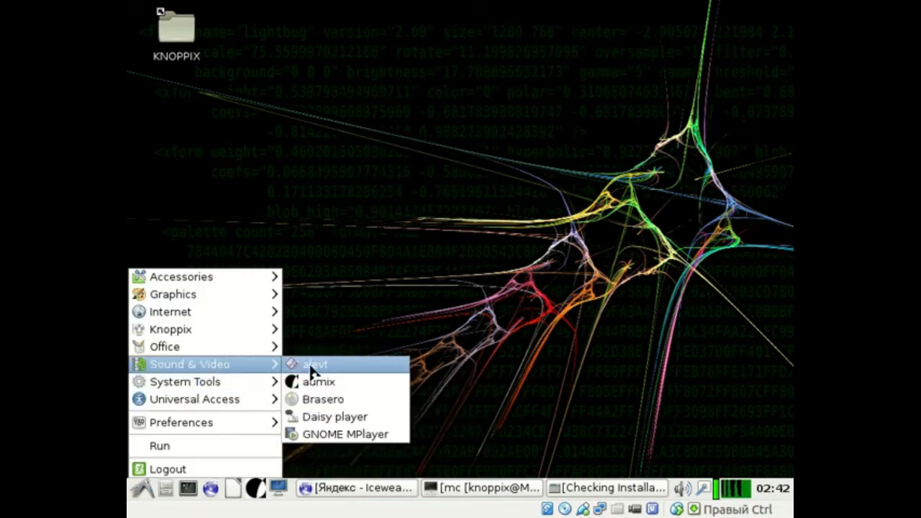
click(352, 419)
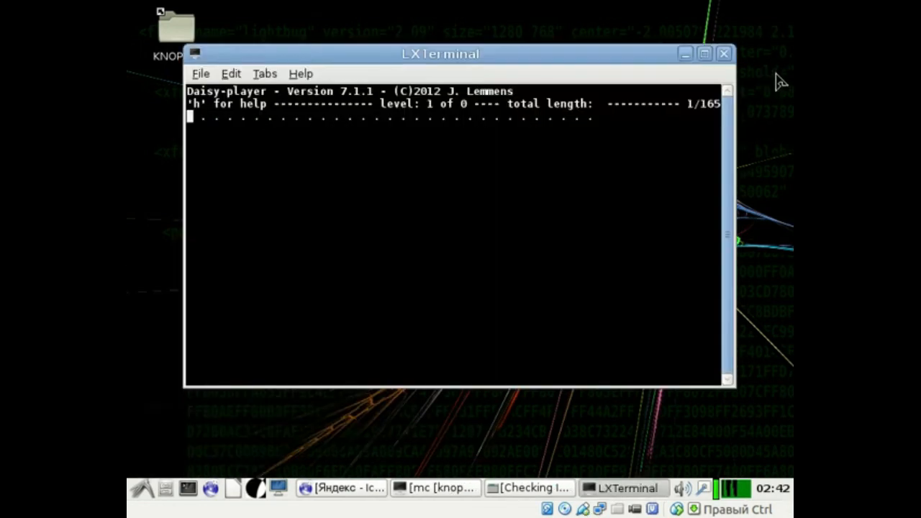
click(724, 54)
Open the aumix sound mixer, view its mute options and channel levels, and close it
click(142, 492)
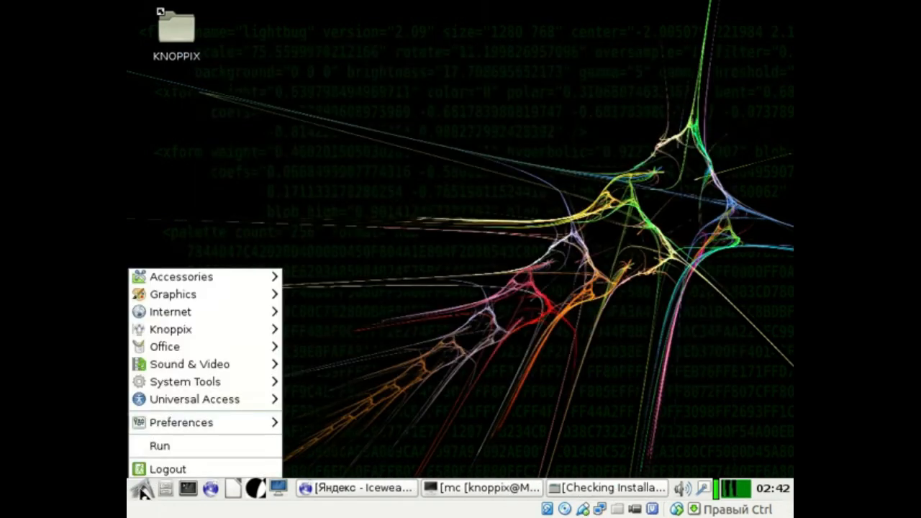
mouse_move(202, 364)
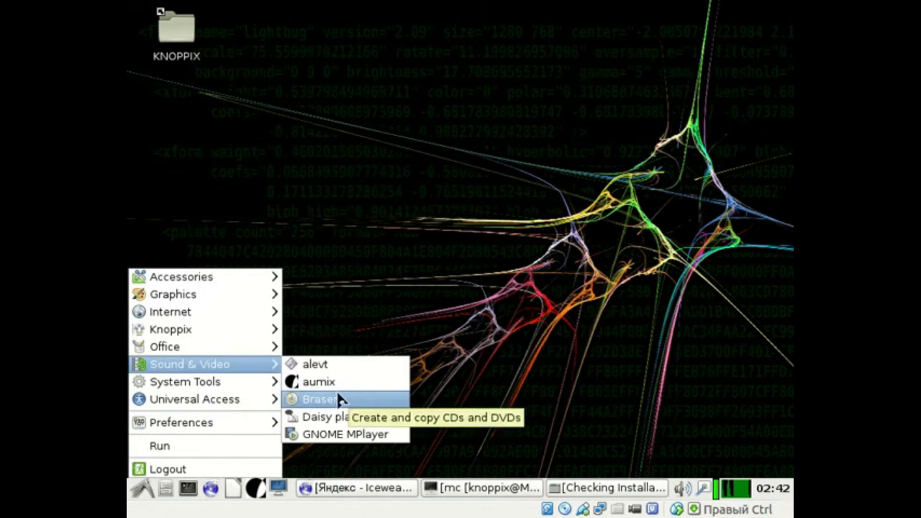
click(338, 382)
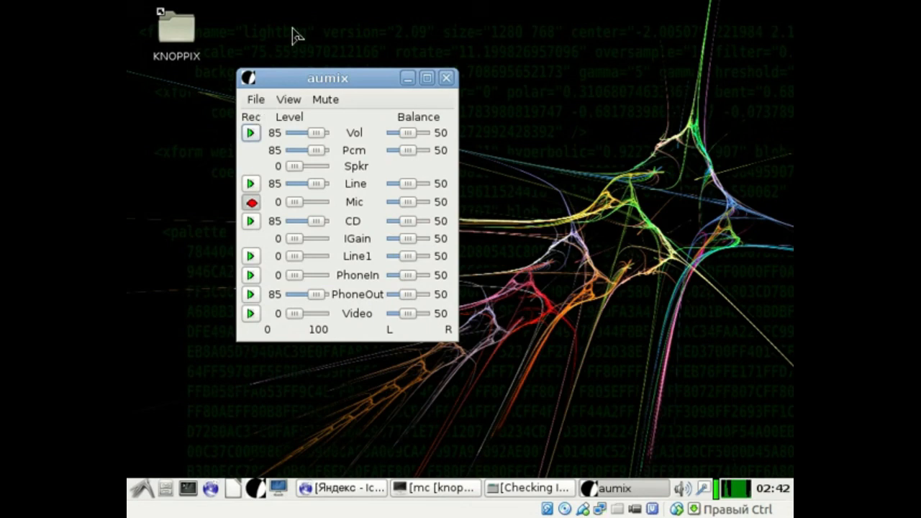
click(325, 99)
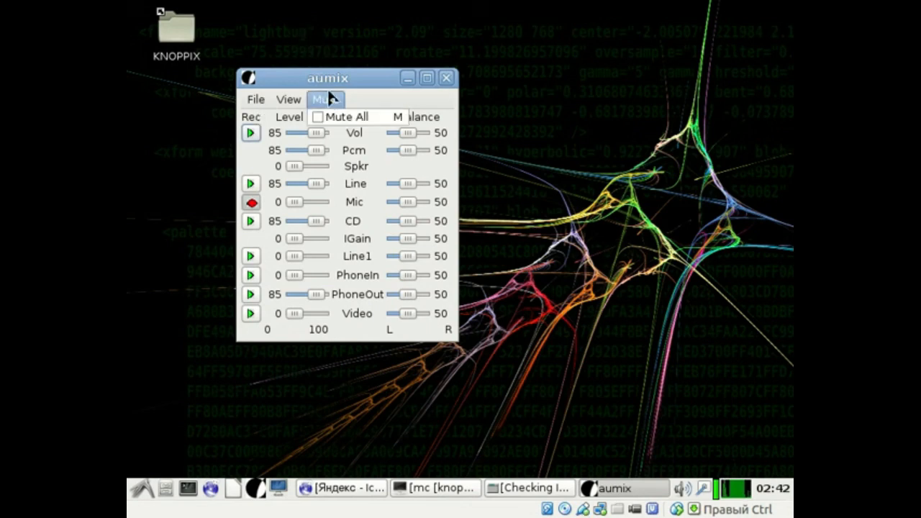
click(358, 82)
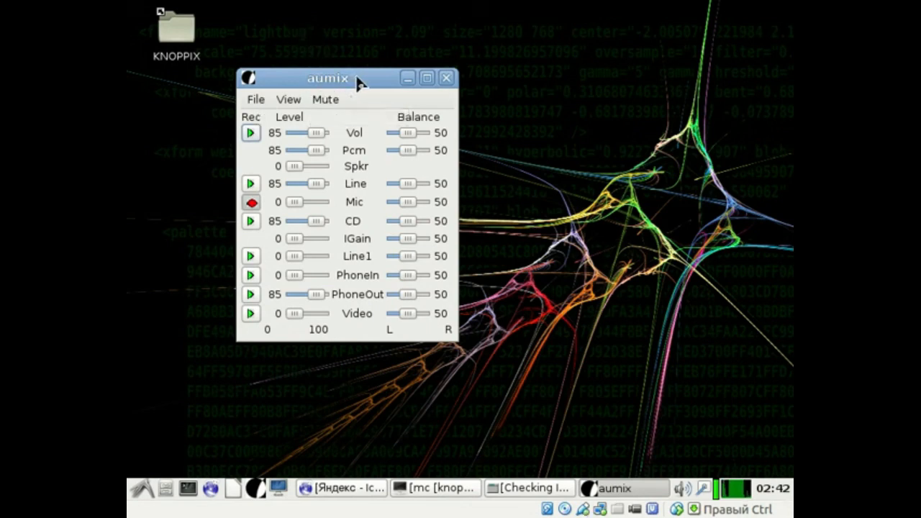
drag(359, 83, 380, 93)
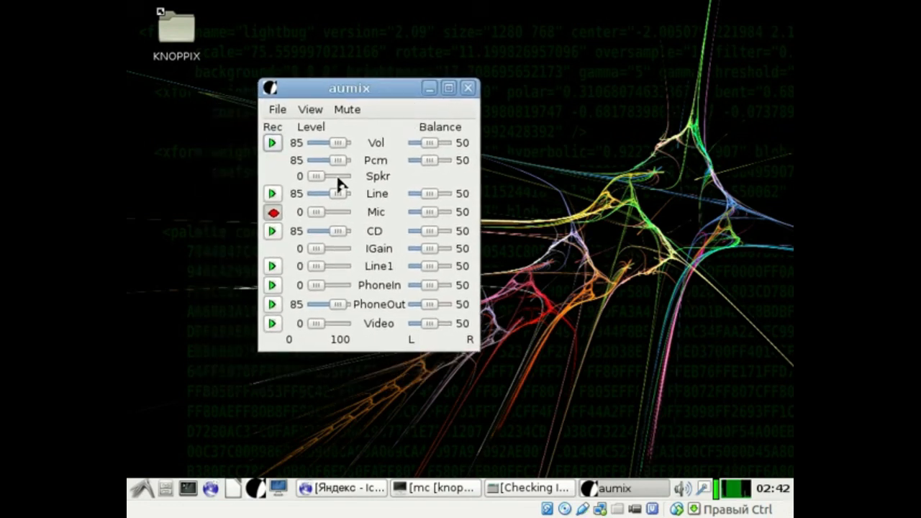
click(467, 88)
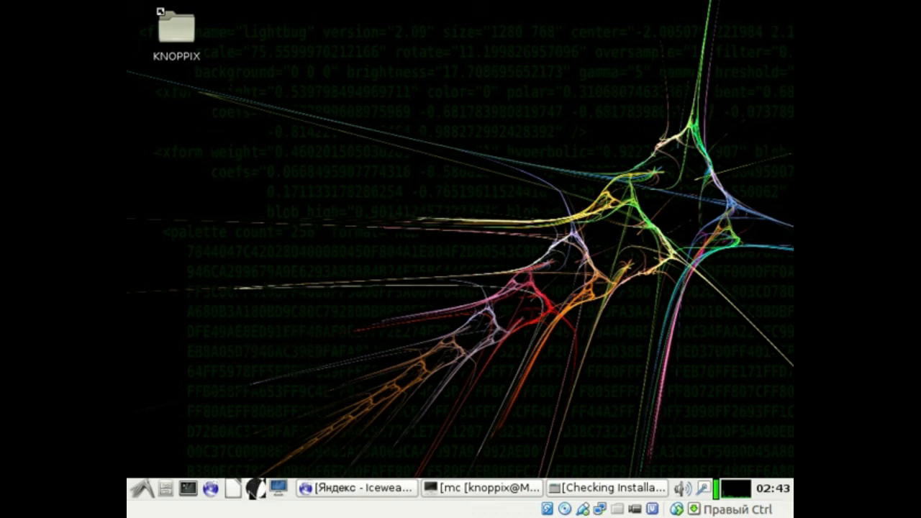
Reopen the aumix mixer, set the Vol level to 84, and close the mixer
click(253, 489)
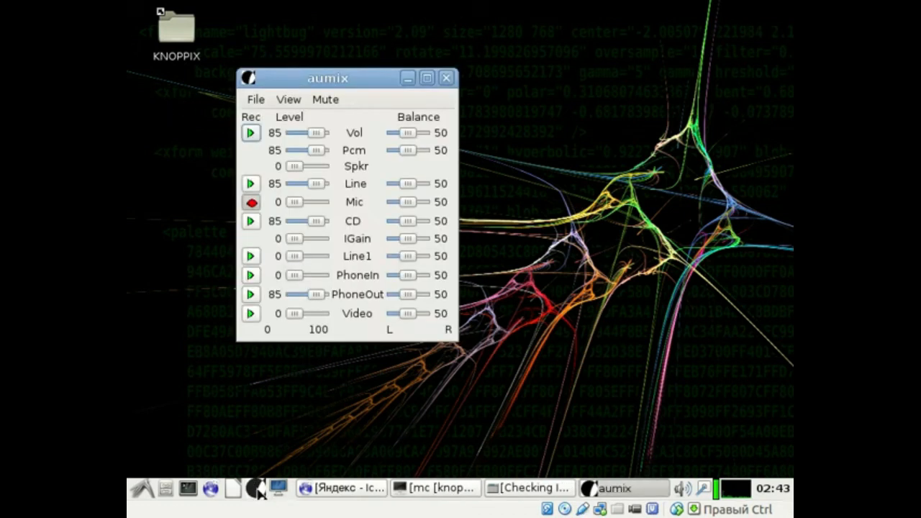
drag(350, 79, 394, 71)
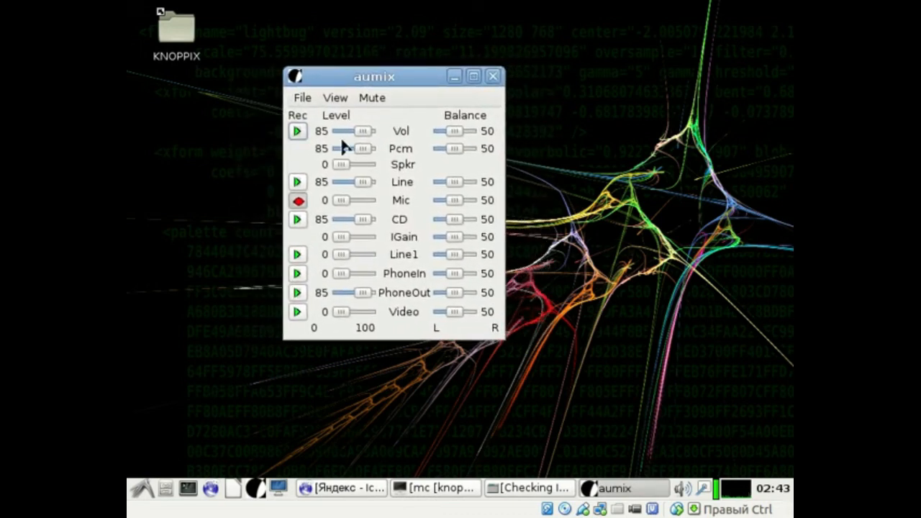
click(363, 132)
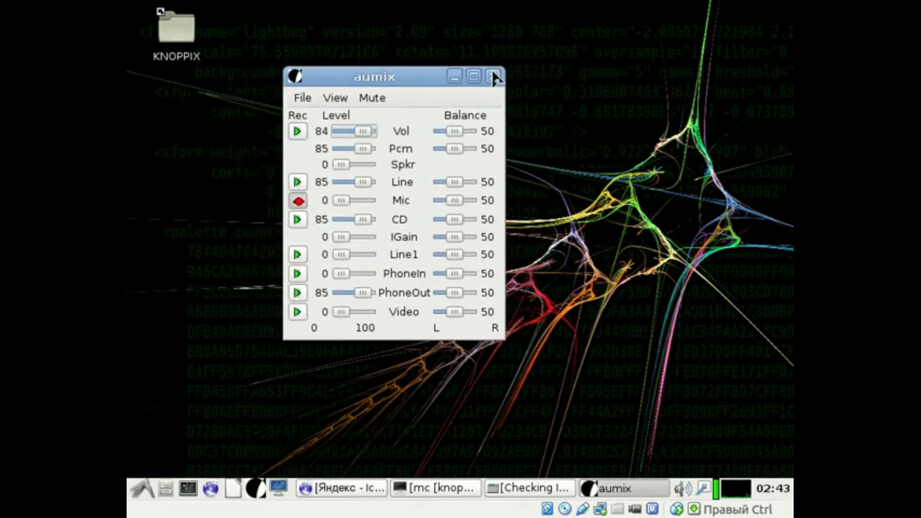
click(494, 77)
Look through the Office applications and launch the LibreOffice start center
click(142, 488)
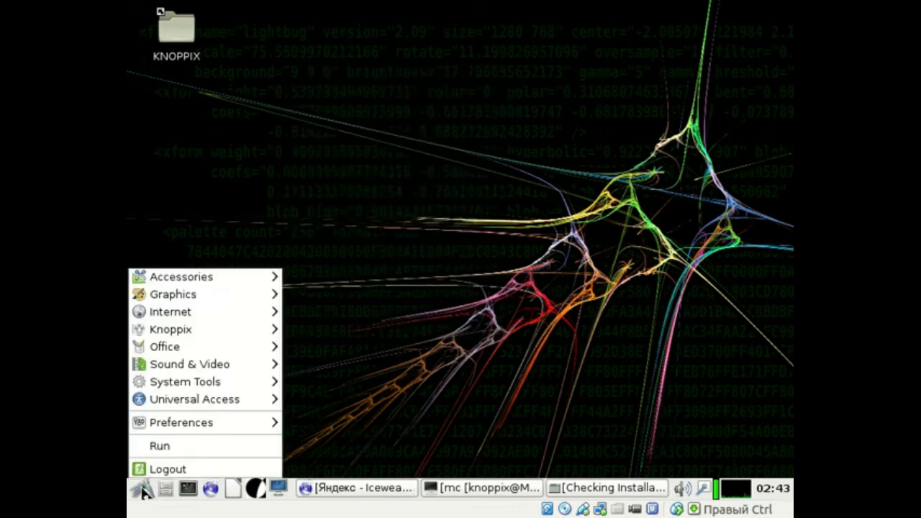
mouse_move(196, 380)
mouse_move(206, 348)
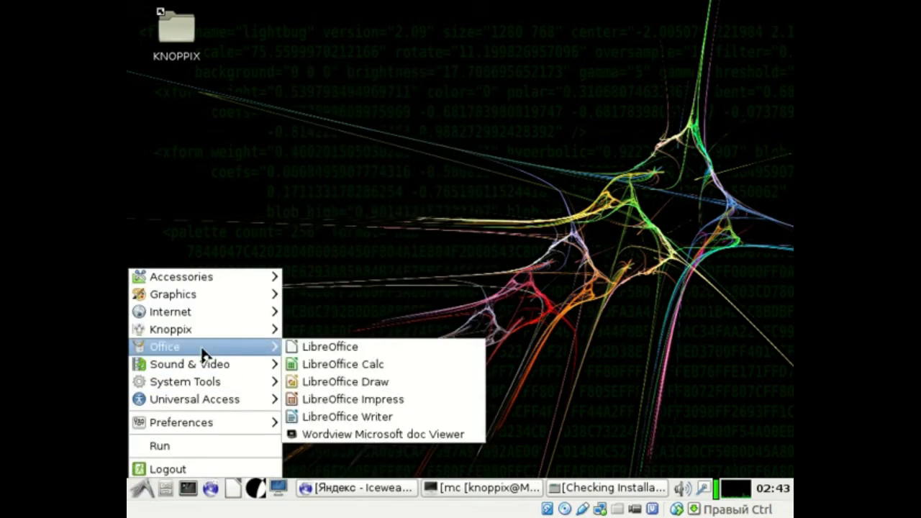
click(308, 353)
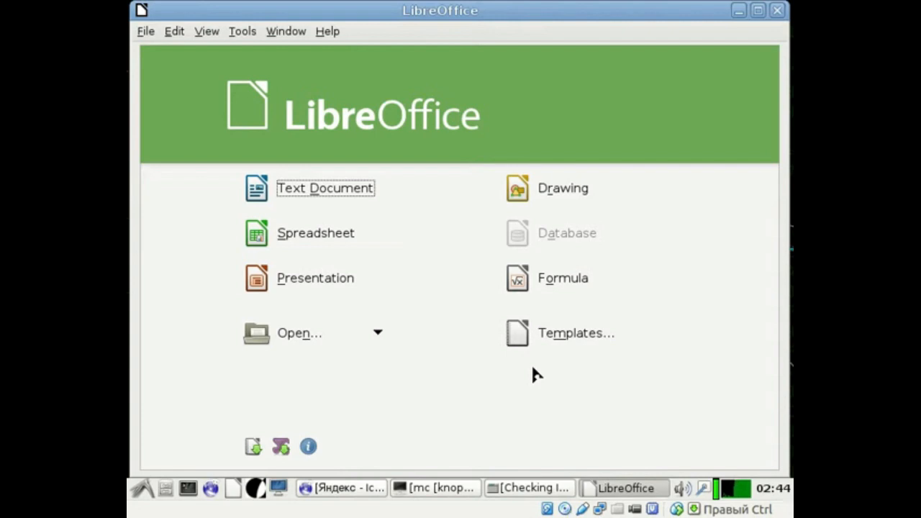
View the version information in About LibreOffice, dismiss it, and close LibreOffice
click(329, 32)
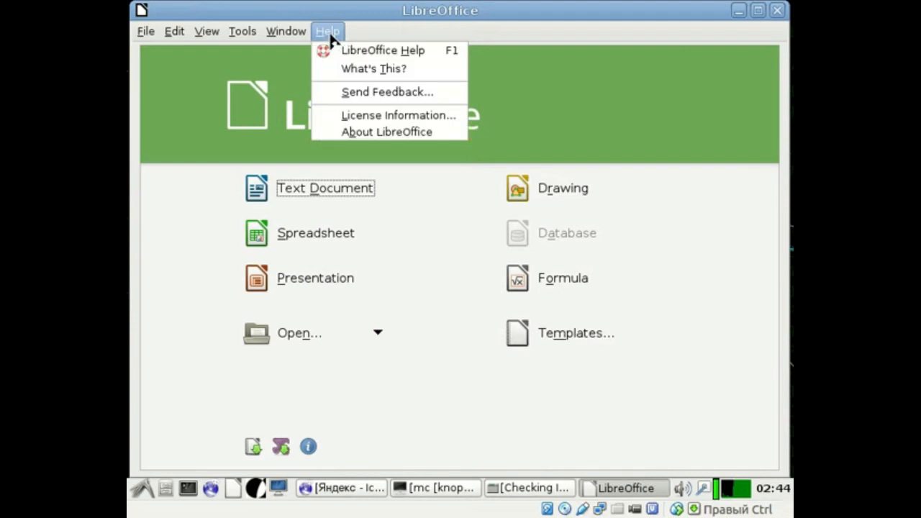
click(364, 133)
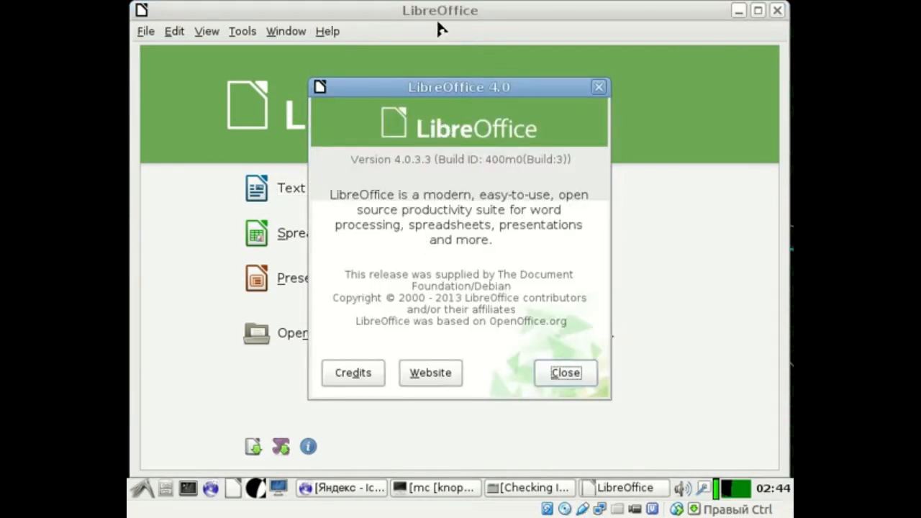
drag(430, 87, 443, 58)
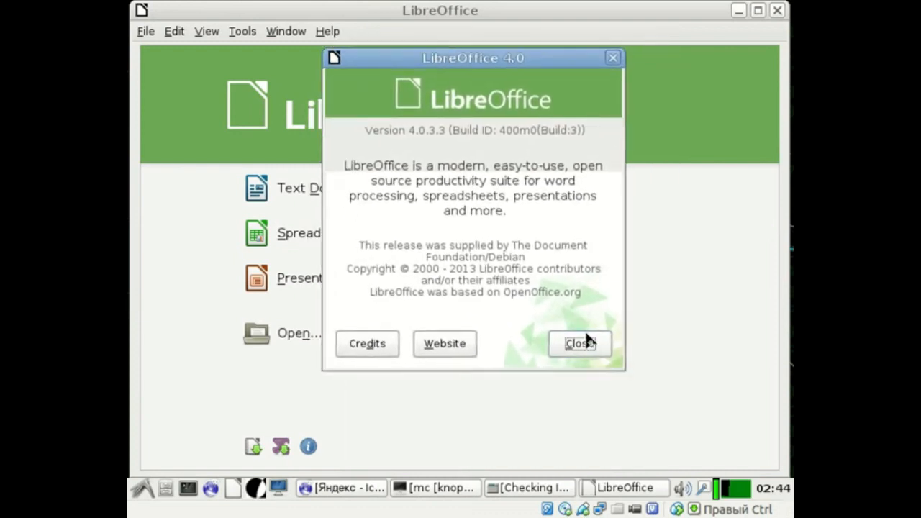
click(589, 344)
click(581, 343)
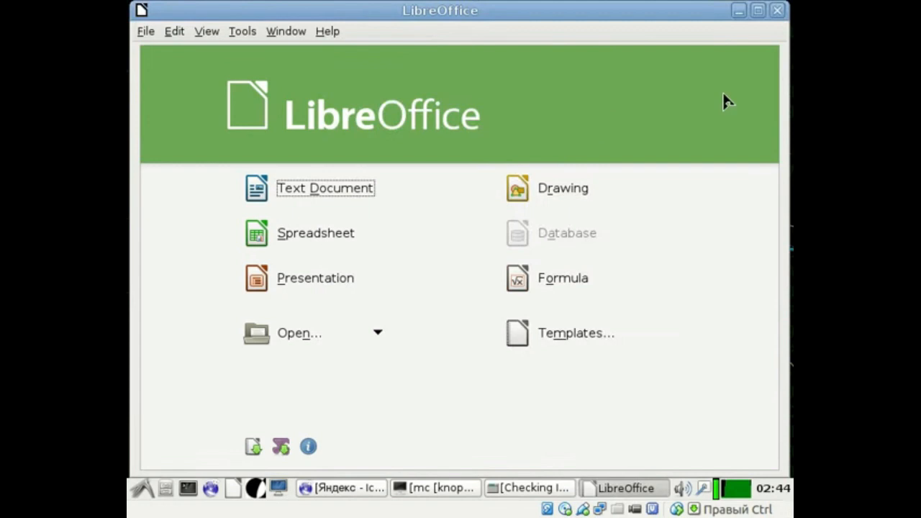
click(777, 10)
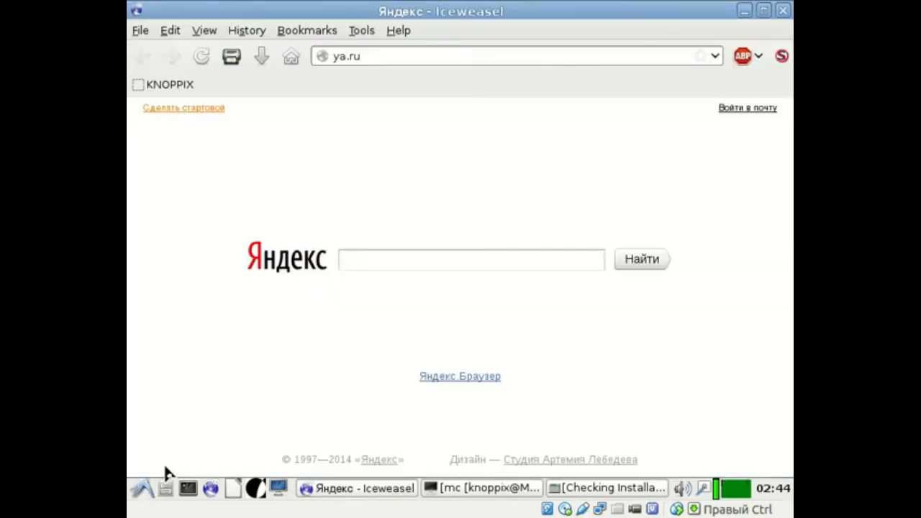
Minimize the Iceweasel browser window to show the desktop
click(746, 10)
drag(179, 448, 144, 463)
drag(770, 275, 213, 472)
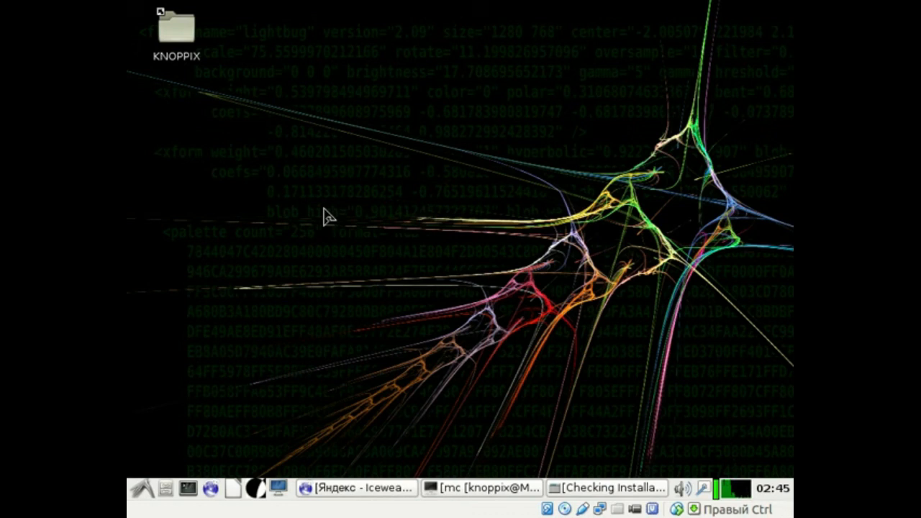
Look at the Sound & Video applications and restore the Checking Installation window to examine the installation progress
click(142, 489)
mouse_move(210, 368)
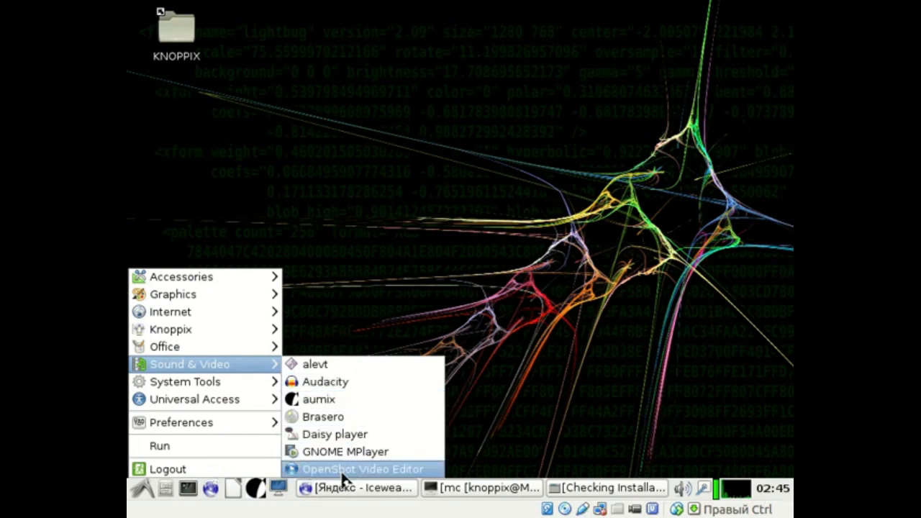
click(703, 449)
click(624, 487)
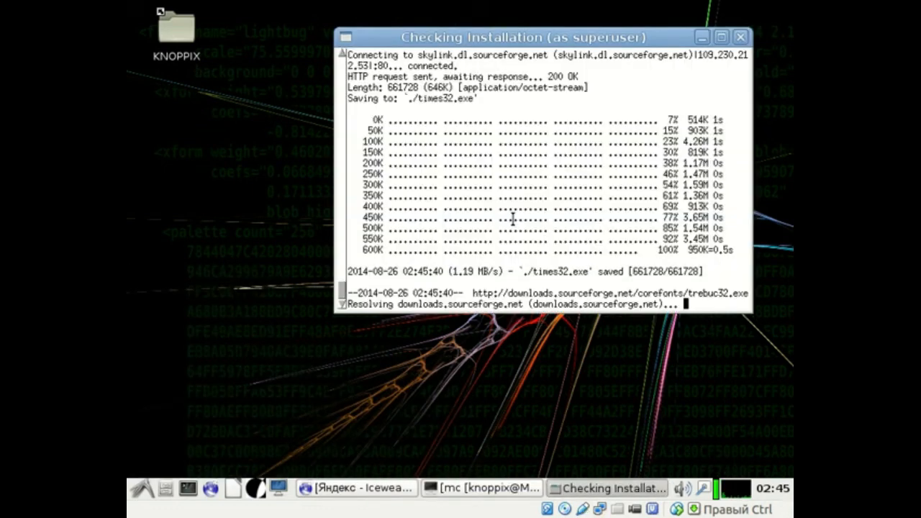
Launch Audacity from the Sound & Video applications, reposition its window to view it, and close it
click(143, 490)
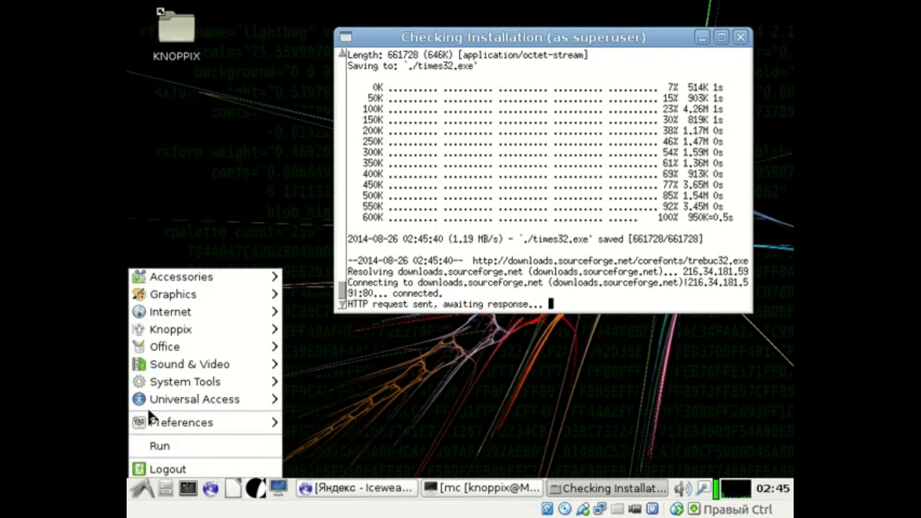
mouse_move(175, 369)
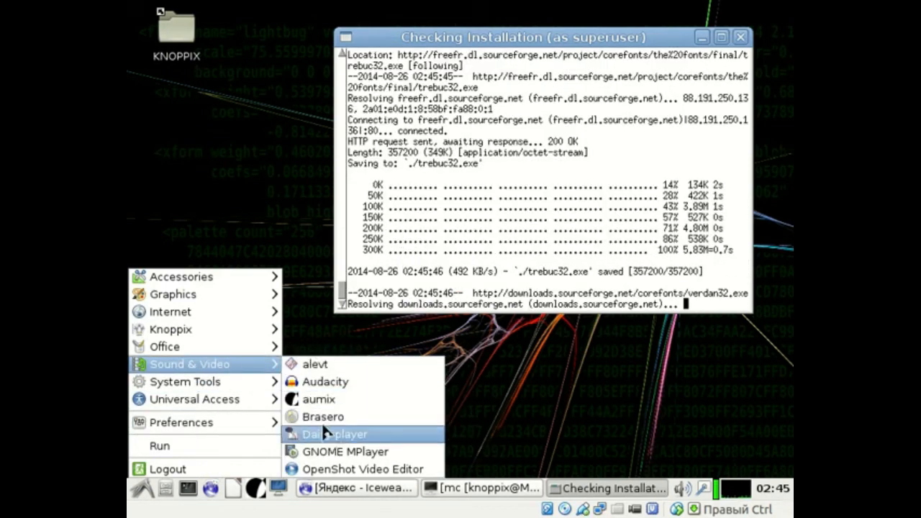
click(325, 381)
drag(262, 10, 308, 36)
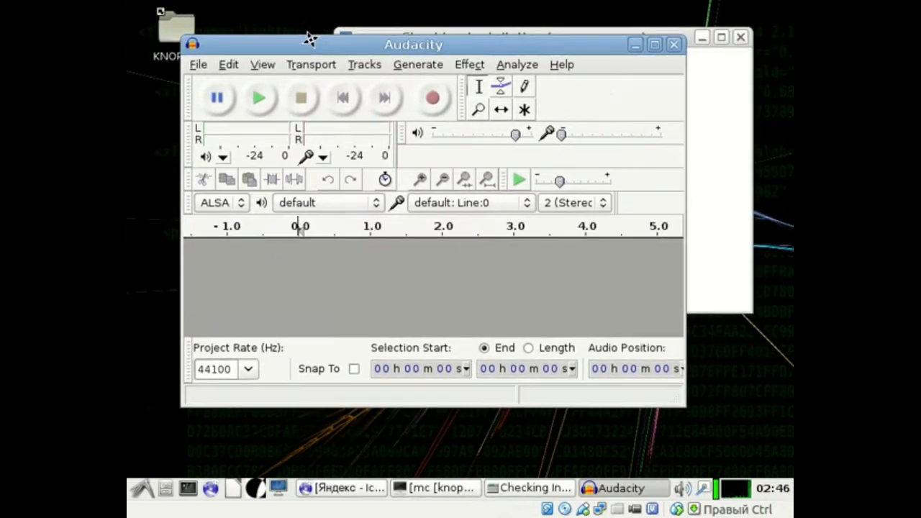
click(676, 41)
Try to launch OpenShot Video Editor, and minimize the Checking Installation window
click(142, 489)
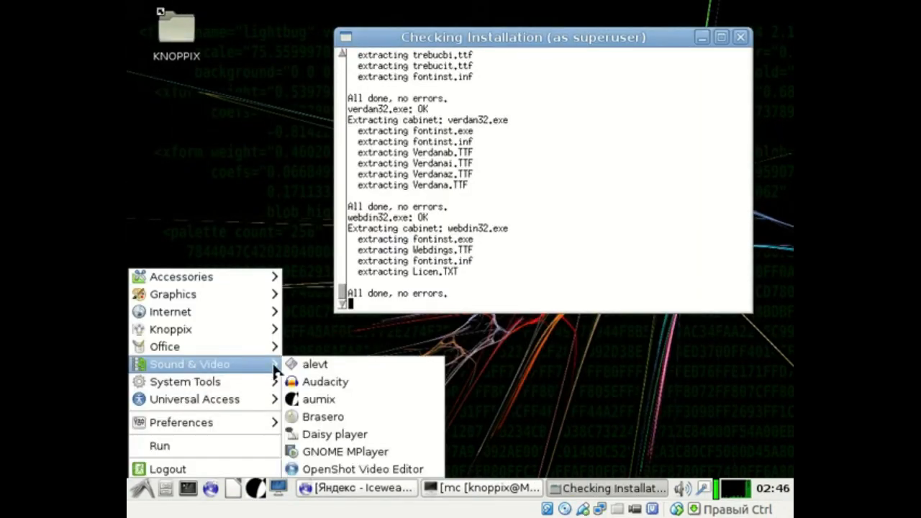
click(385, 471)
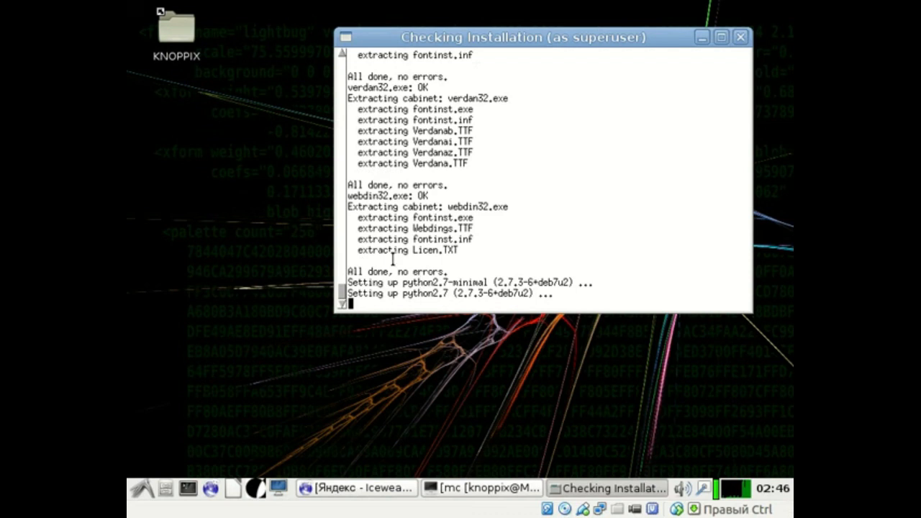
click(701, 37)
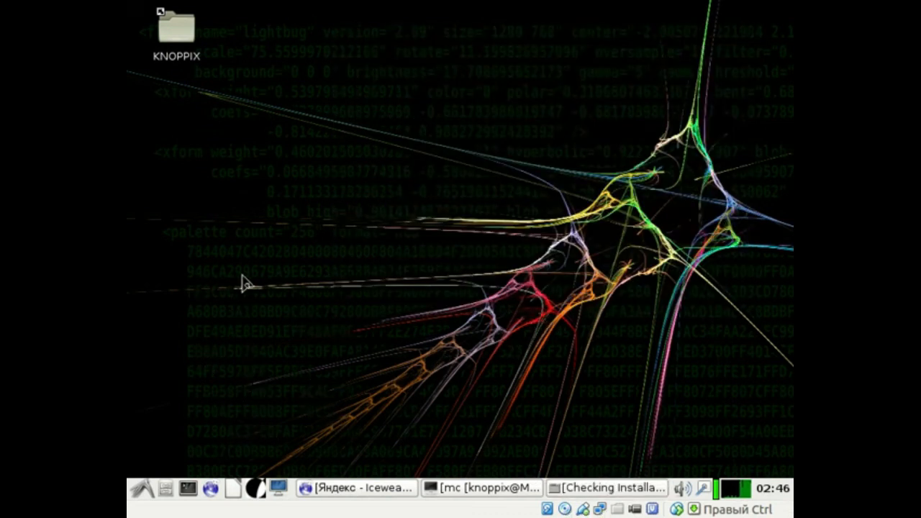
Look through the System Tools, Sound & Video, Office, Knoppix and Internet application categories
click(143, 489)
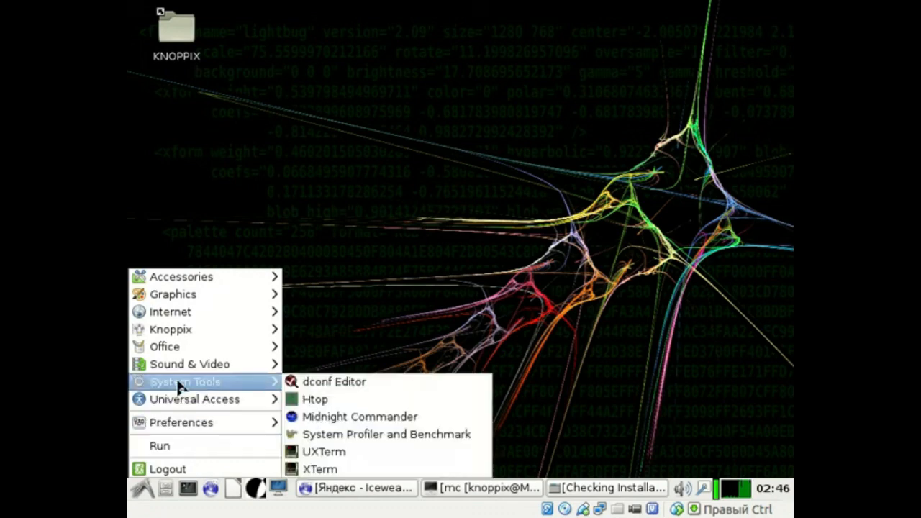
mouse_move(184, 365)
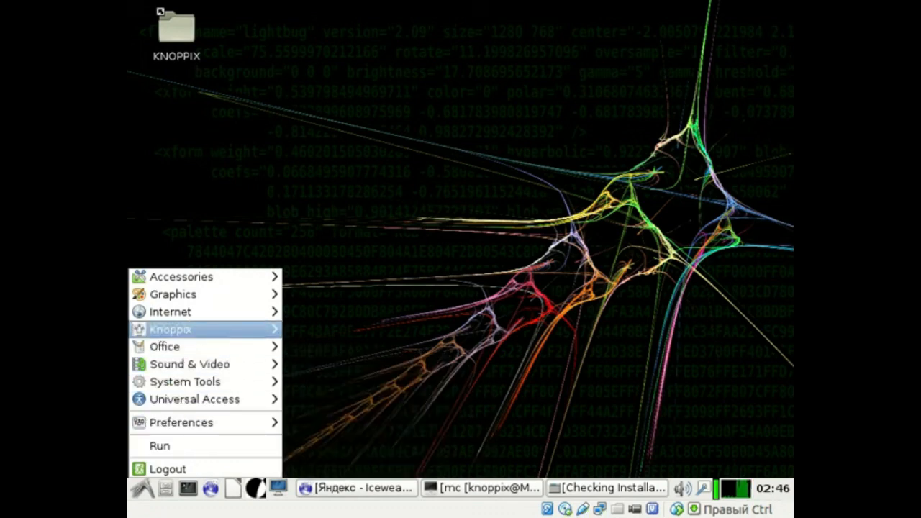
mouse_move(189, 349)
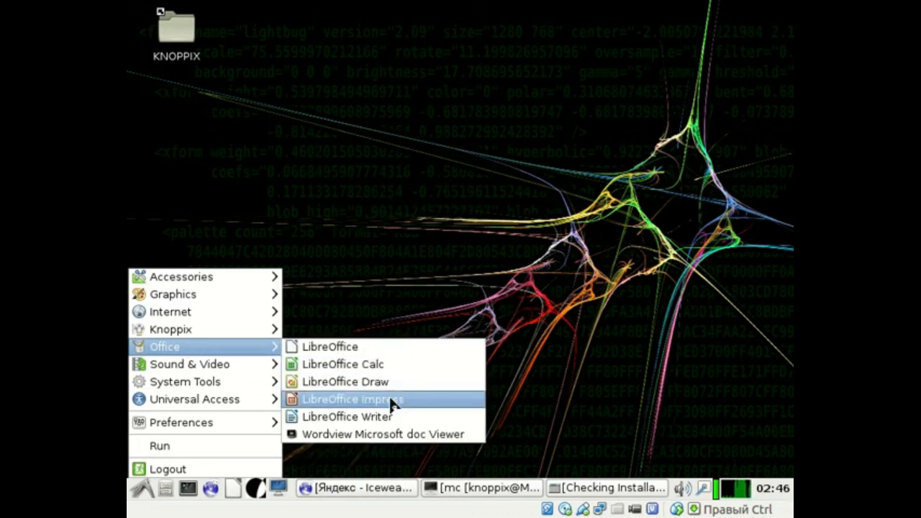
mouse_move(225, 327)
mouse_move(229, 311)
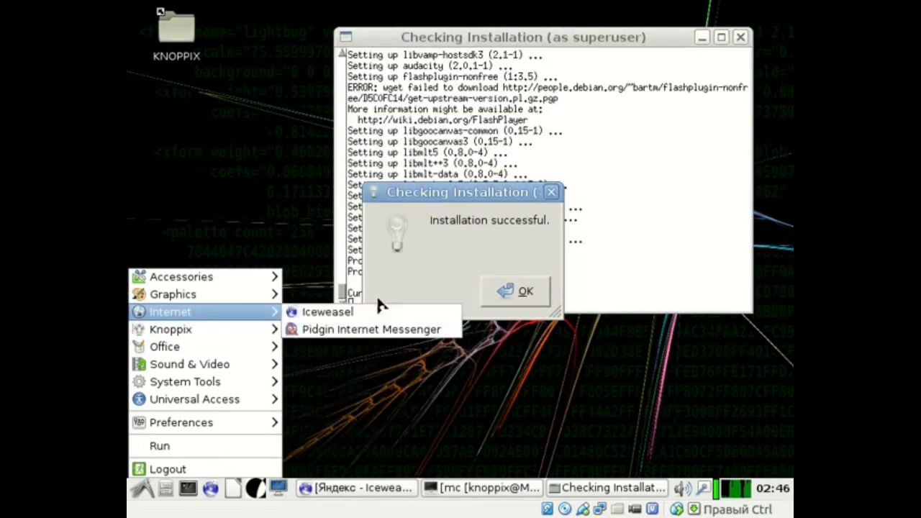
Launch OpenShot Video Editor and dismiss the error about missing effects
mouse_move(190, 364)
click(360, 475)
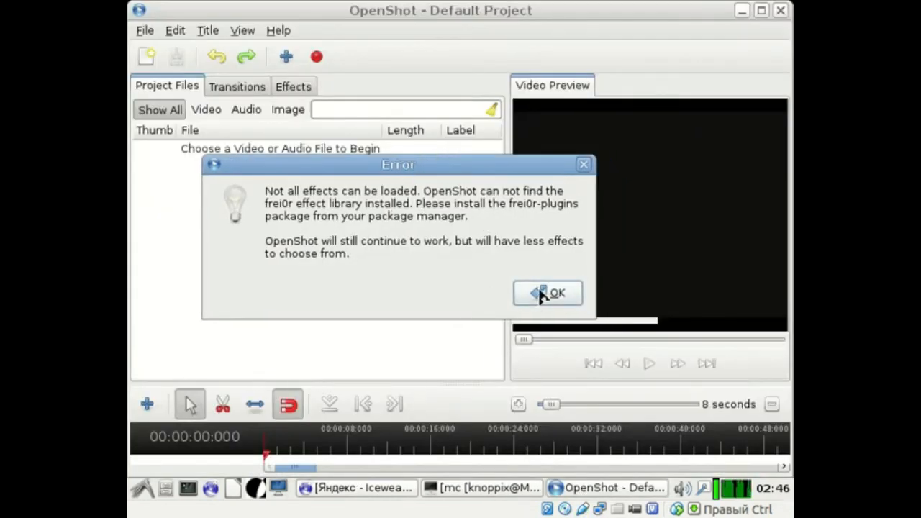
click(541, 293)
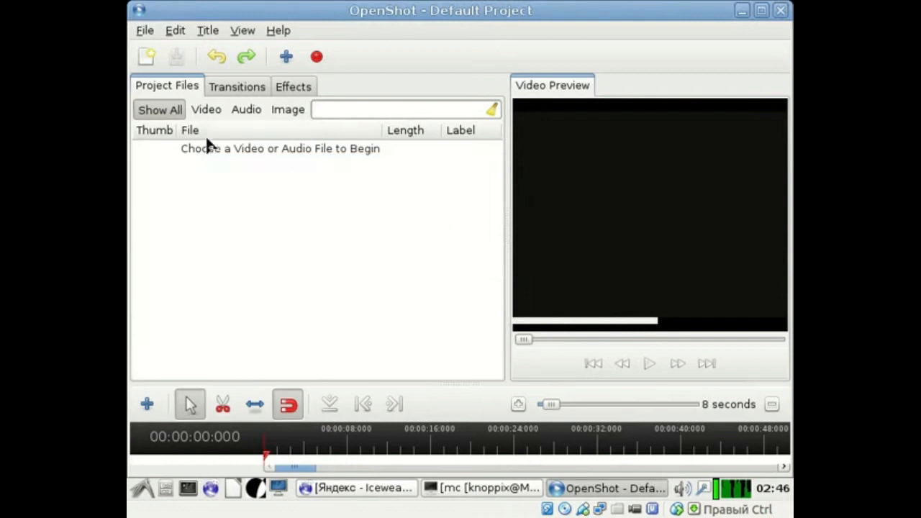
View the About OpenShot information, dismiss it, and close the video editor
click(278, 31)
click(289, 207)
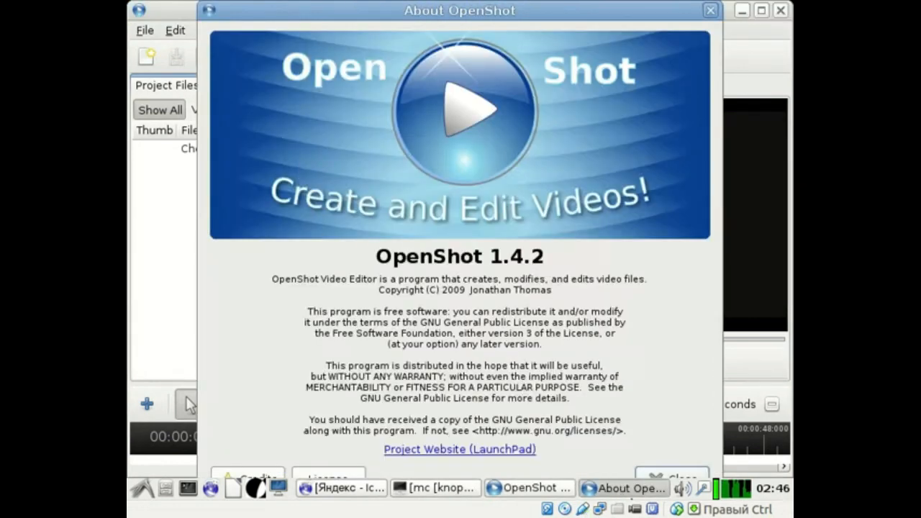
click(668, 476)
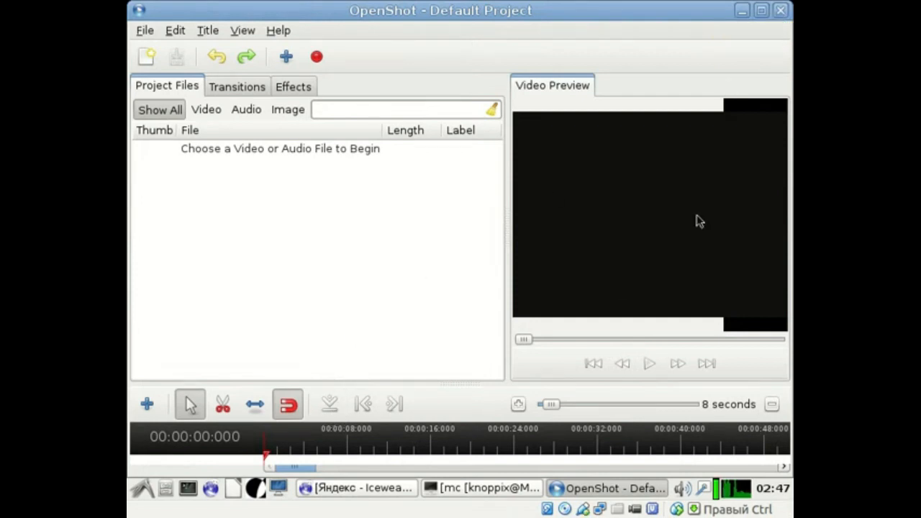
click(780, 10)
Look through the Preferences applications and launch the GParted partition editor
key(ctrl+Escape)
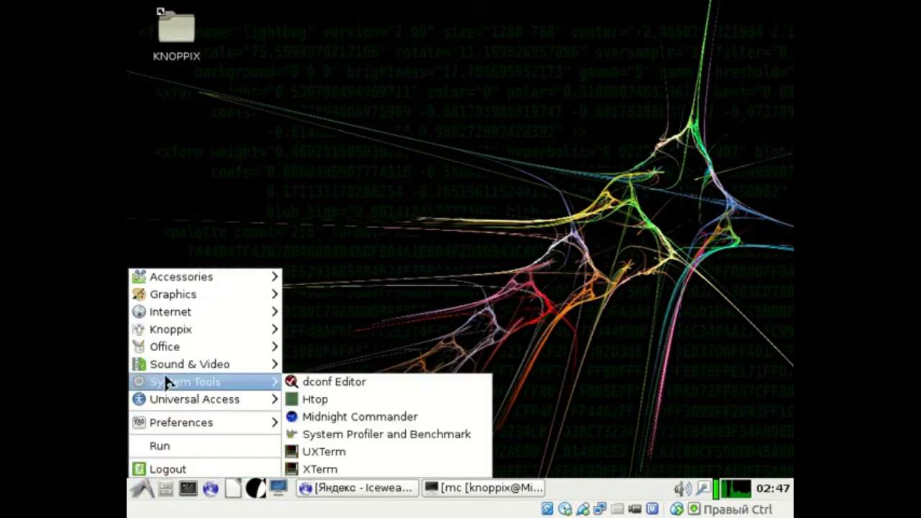
mouse_move(176, 426)
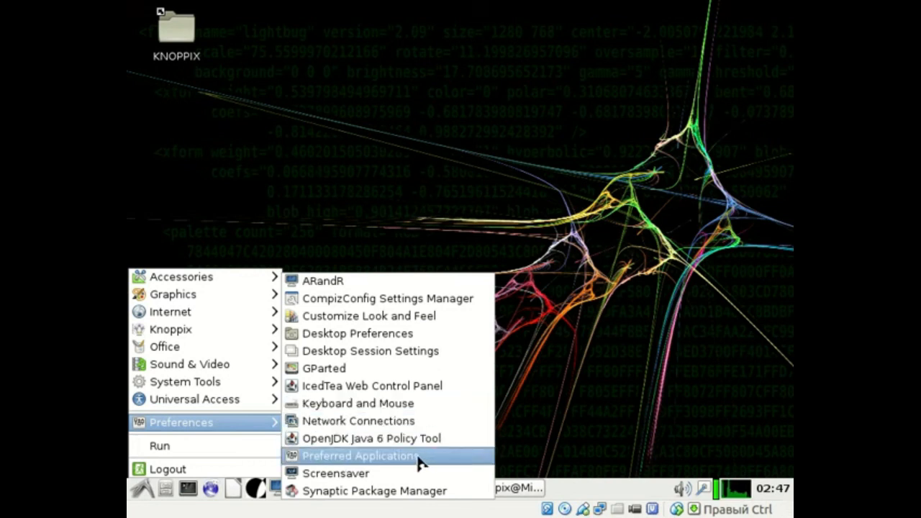
click(346, 370)
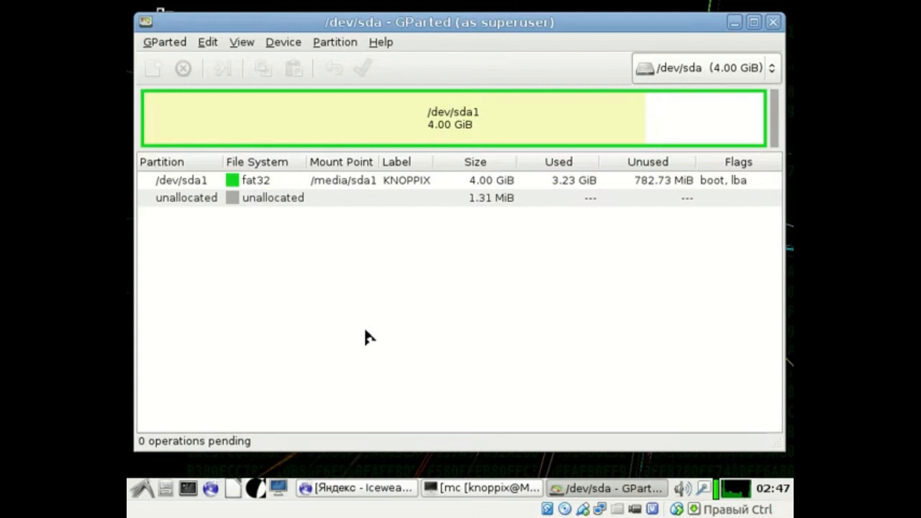
Format the /dev/sda1 partition as ntfs, apply the pending operation, and close the completion dialog
click(362, 132)
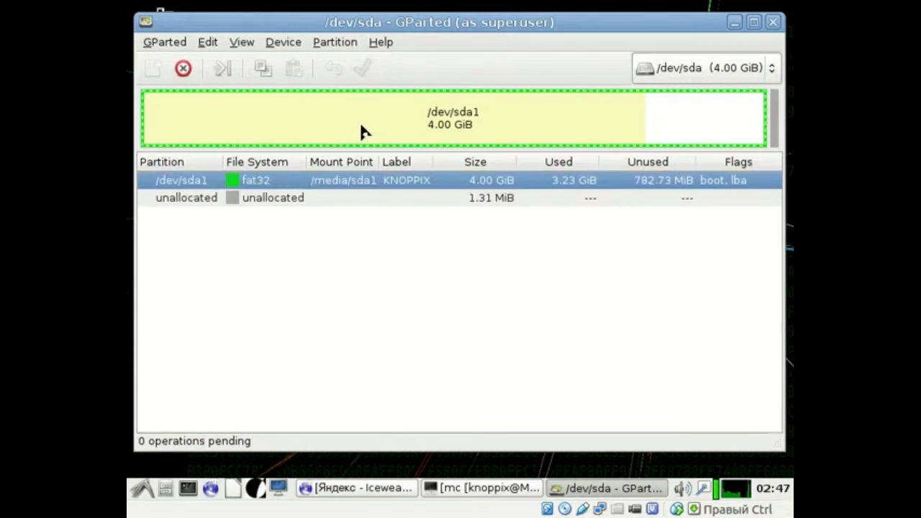
right_click(362, 132)
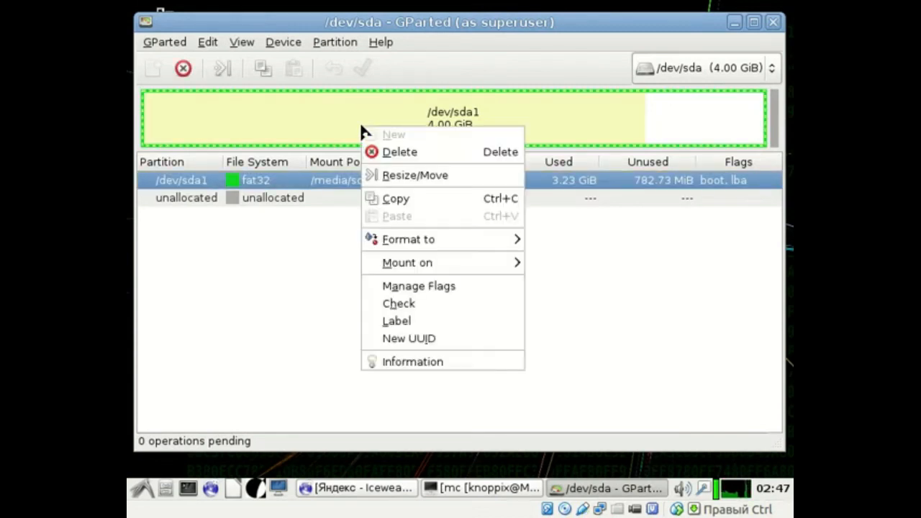
mouse_move(481, 243)
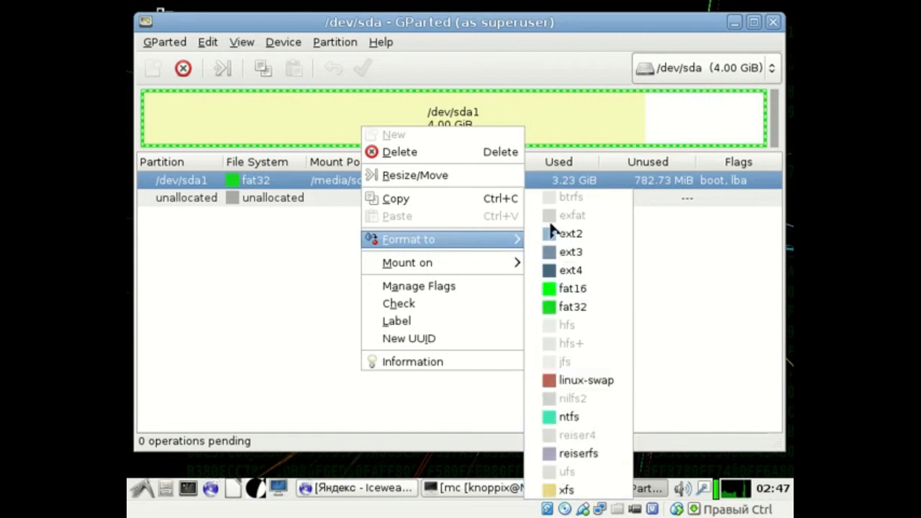
click(565, 417)
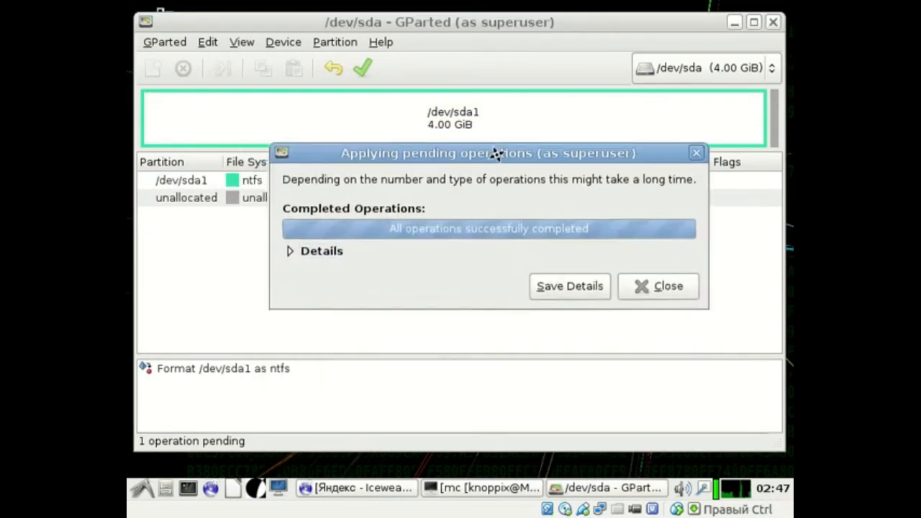
click(639, 286)
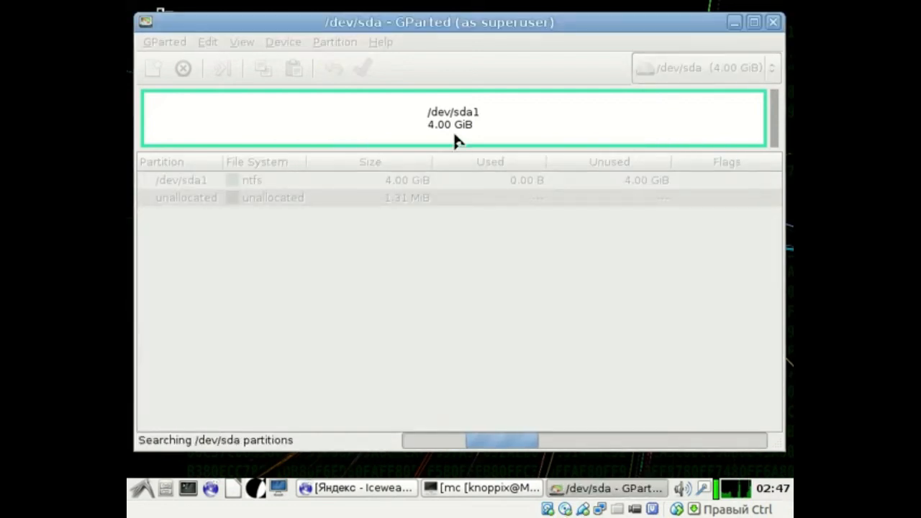
Resize the /dev/sda1 partition to 2212 MiB with 1884 MiB of free space following, and apply the operation
right_click(452, 126)
click(484, 170)
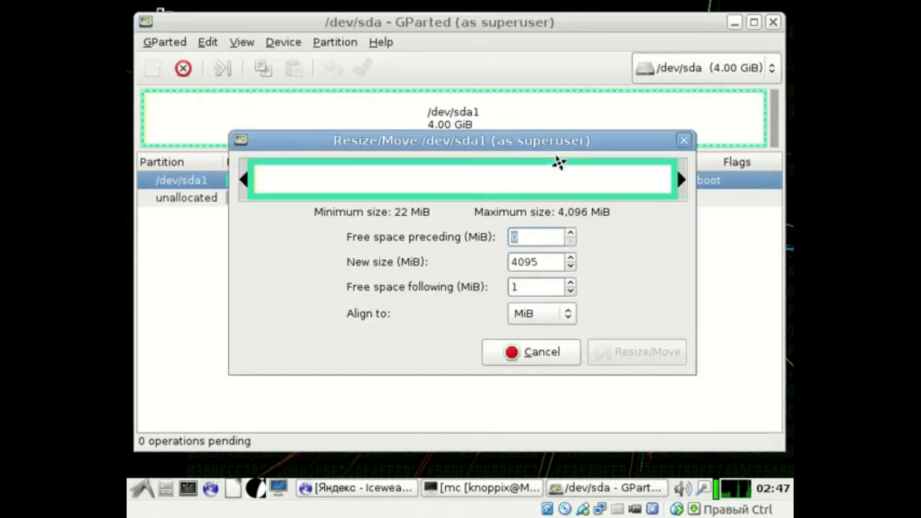
drag(681, 180, 484, 203)
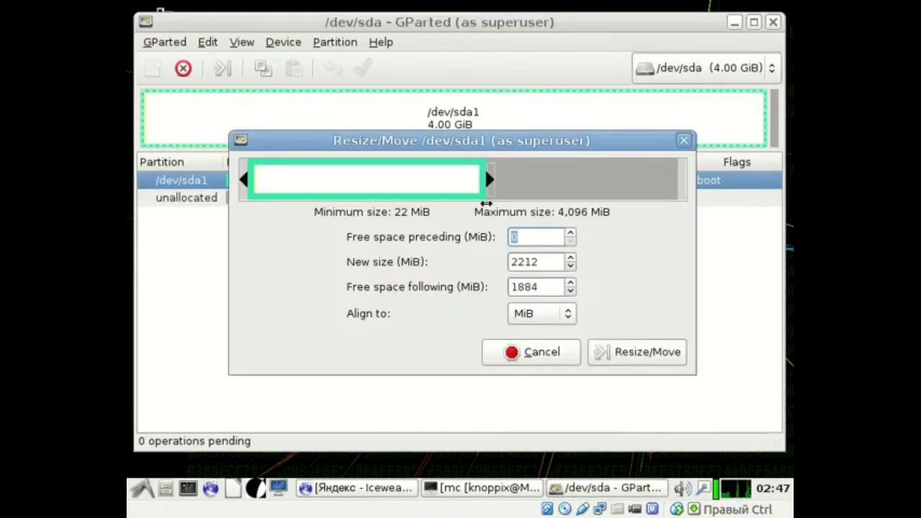
click(623, 354)
key(ctrl+Return)
click(611, 312)
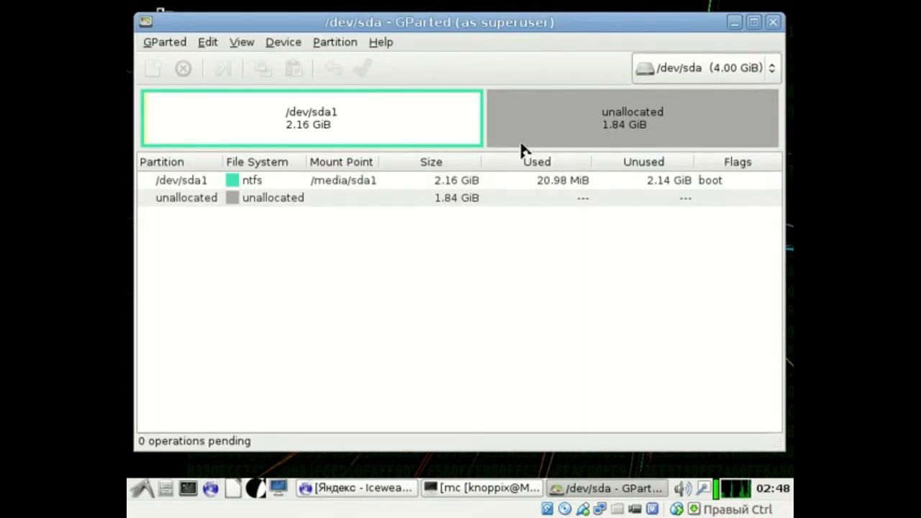
click(520, 135)
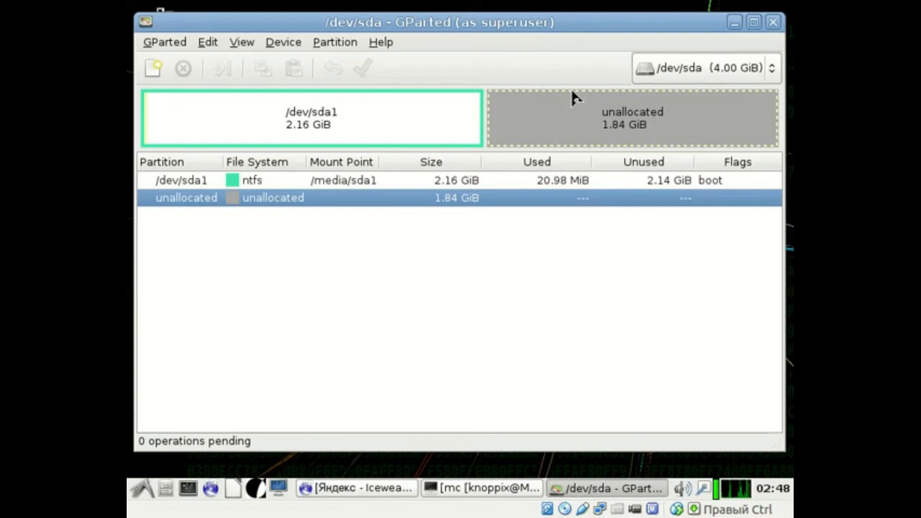
right_click(562, 115)
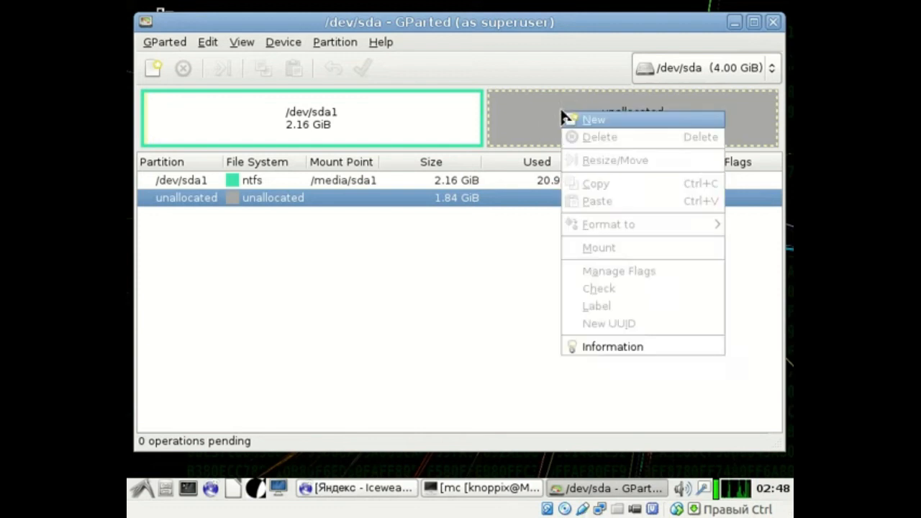
click(507, 133)
Delete the /dev/sda1 partition and add a new 4095 MiB primary partition with the ext4 file system in its place
click(333, 127)
right_click(333, 127)
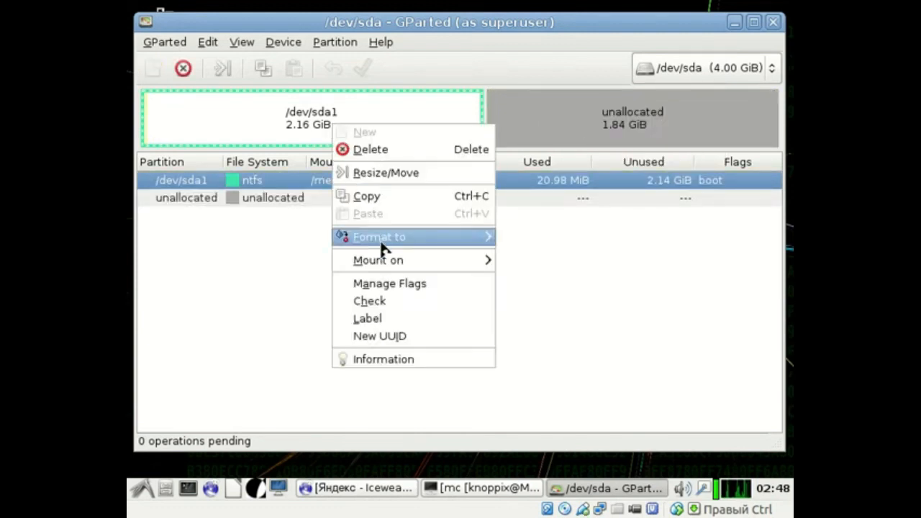
click(374, 149)
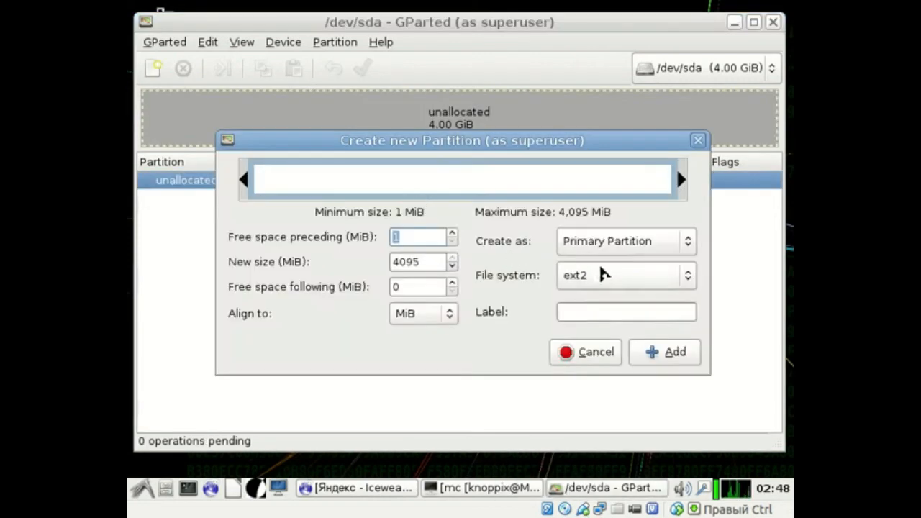
click(605, 274)
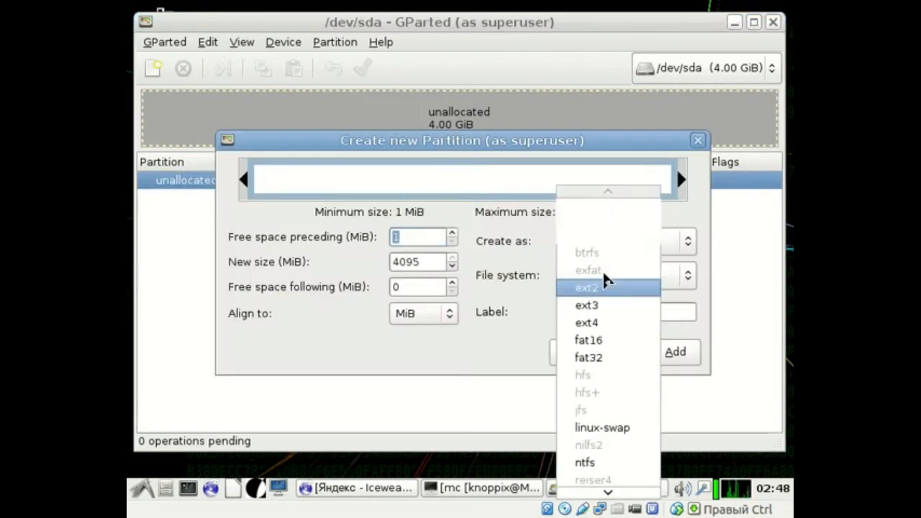
click(611, 323)
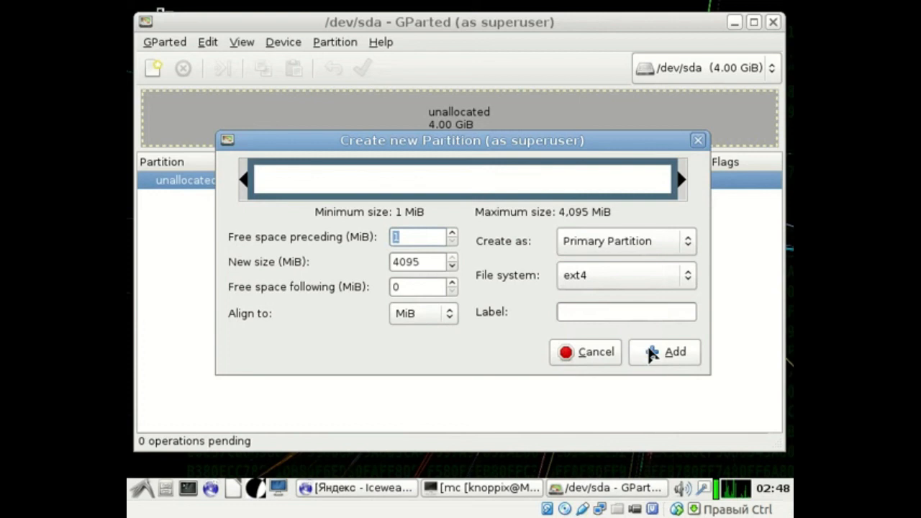
click(664, 353)
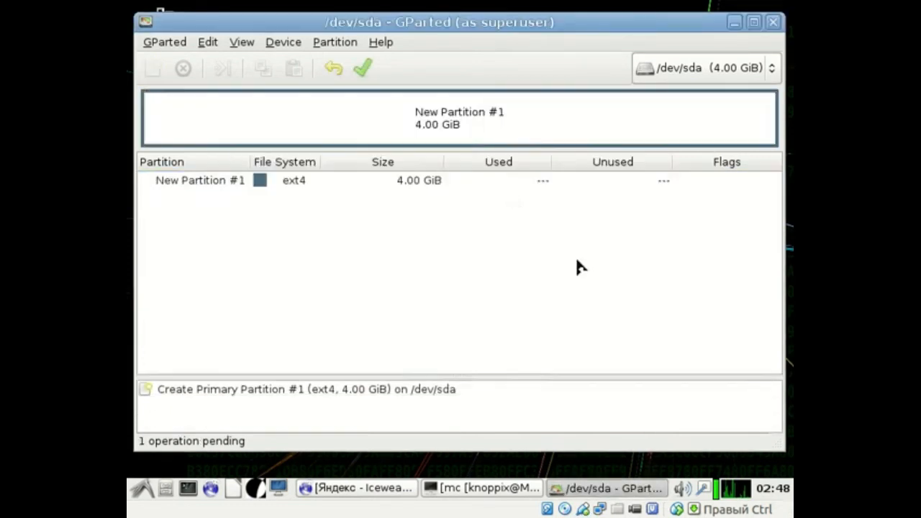
Apply the pending partition creation, dismiss the completion dialog, and close the partition editor
key(ctrl+Return)
click(613, 308)
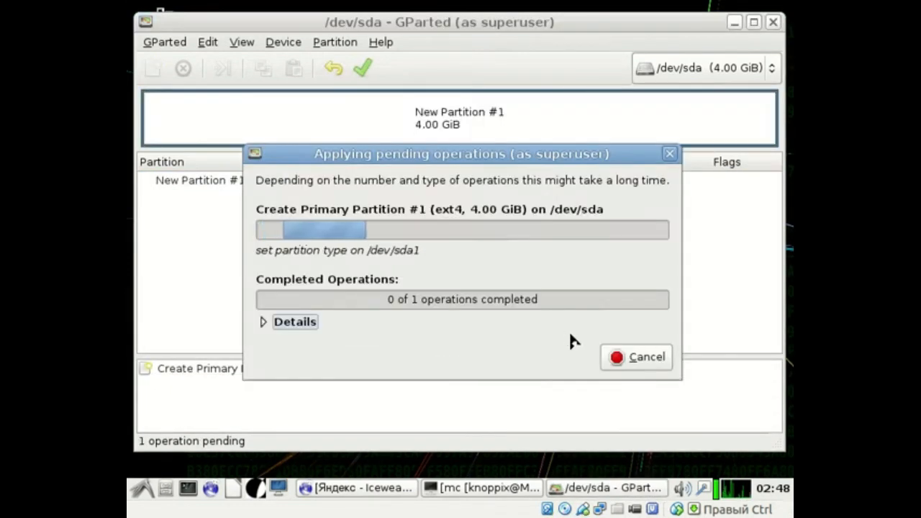
click(632, 287)
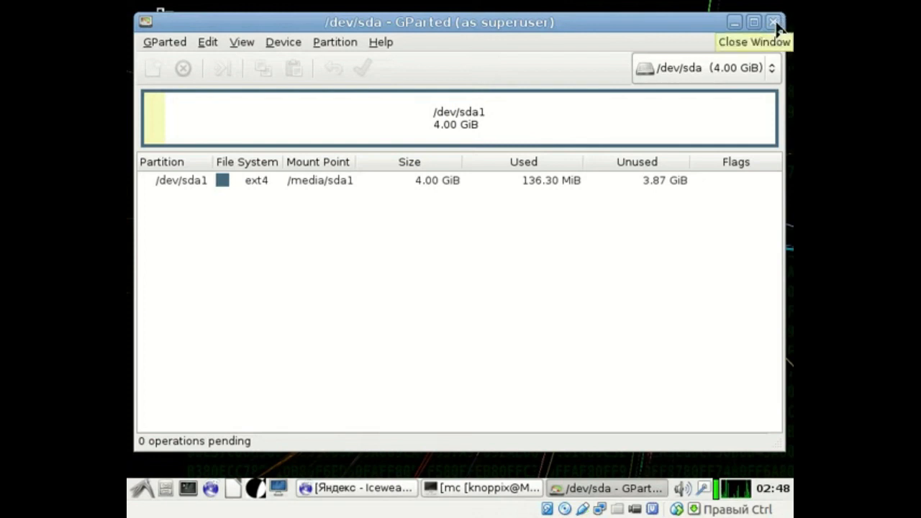
click(774, 23)
Open the KNOPPIX folder on the desktop, look over its files and folders, and close the file manager
double_click(175, 31)
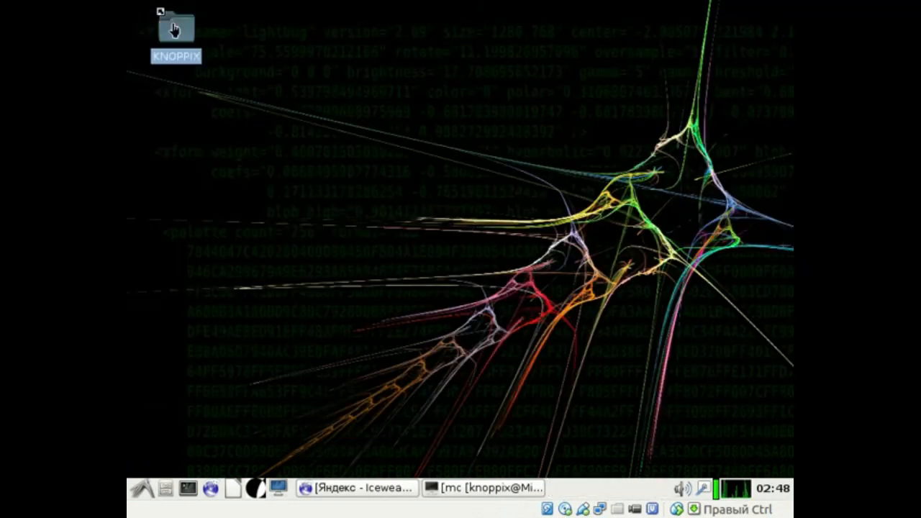
drag(285, 23, 300, 34)
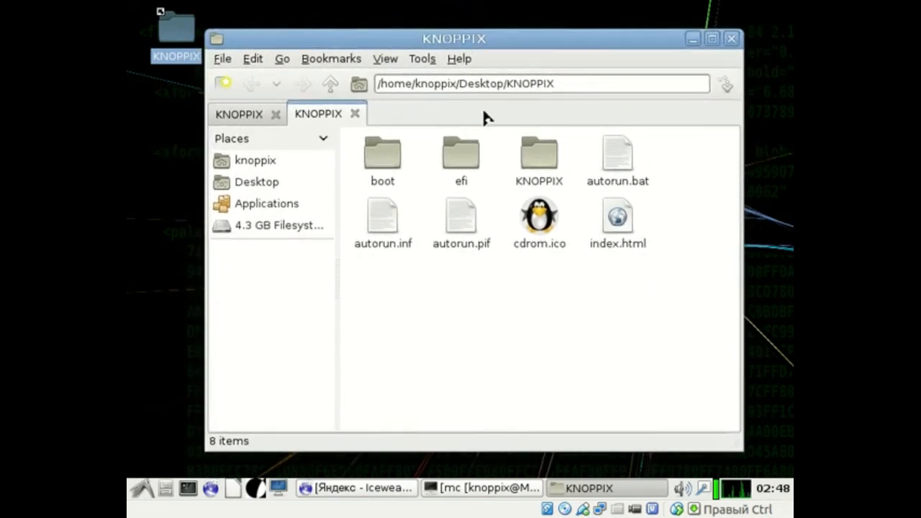
click(611, 151)
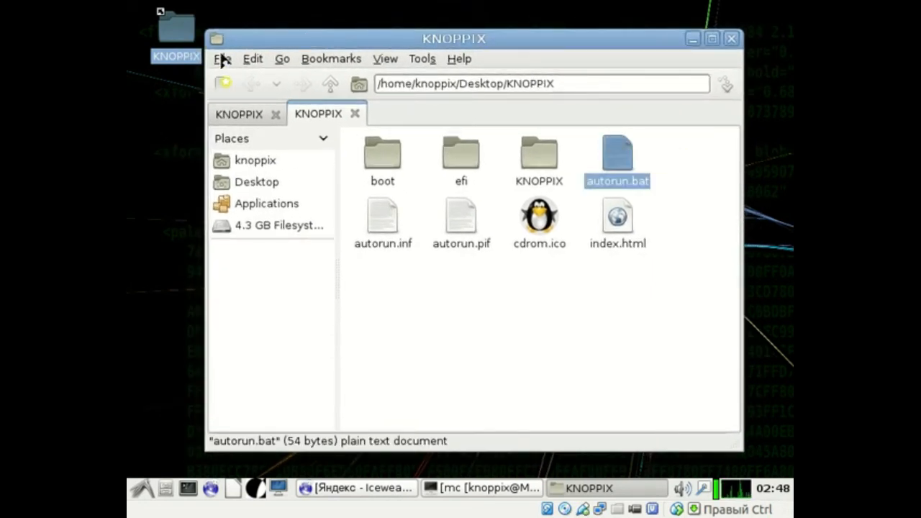
click(445, 166)
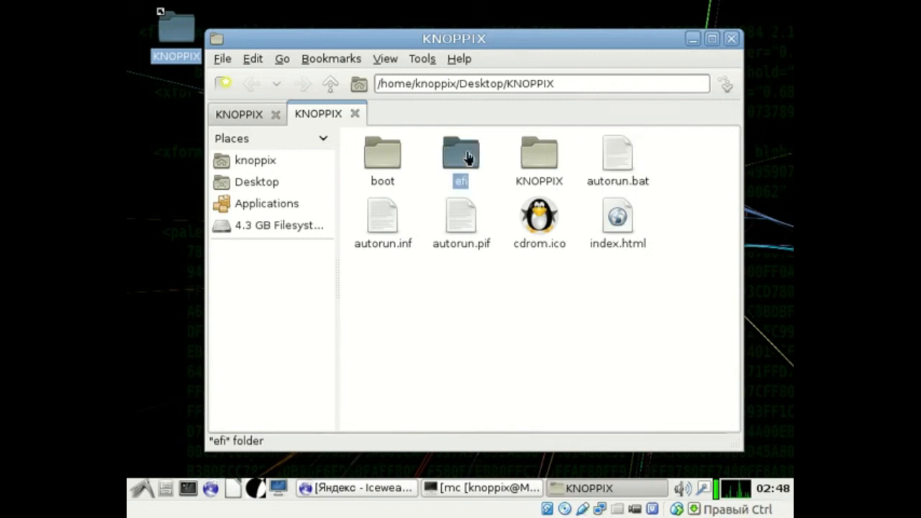
click(568, 316)
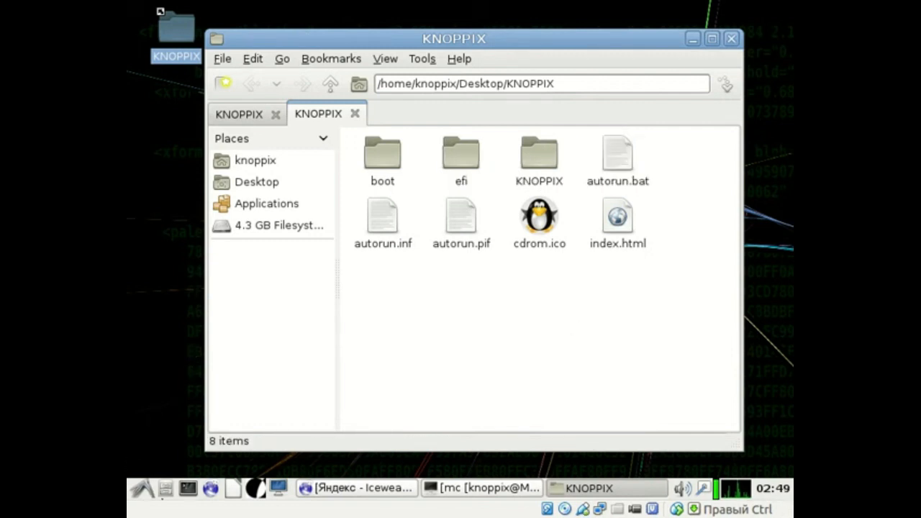
click(732, 39)
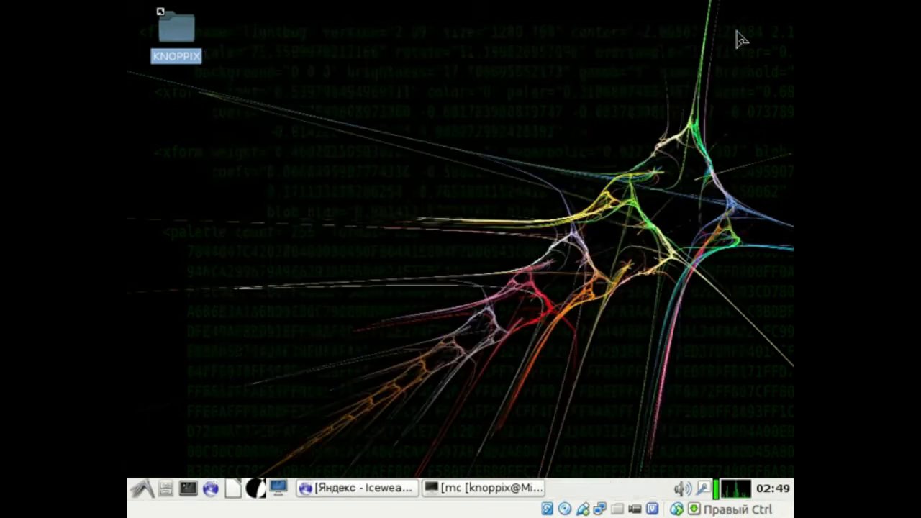
Launch the Screenshot tool from the Accessories applications and save the capture to the Desktop folder
click(166, 488)
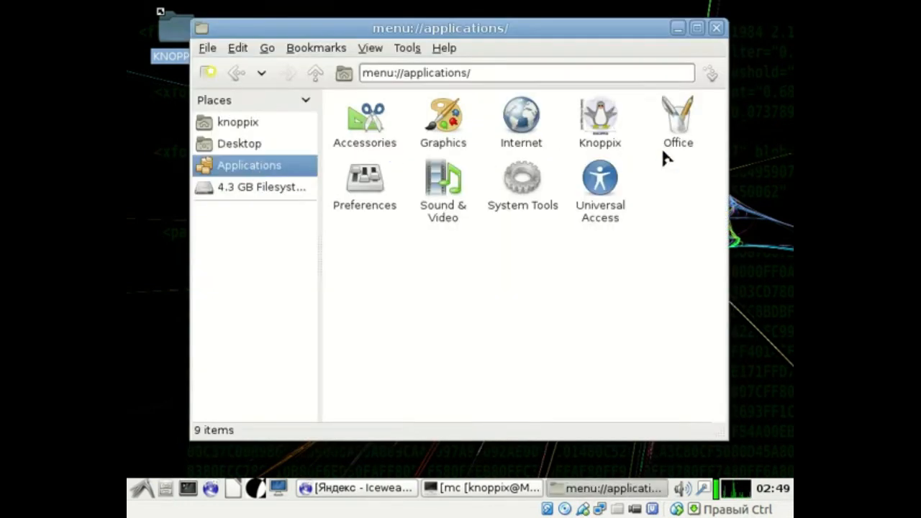
click(520, 194)
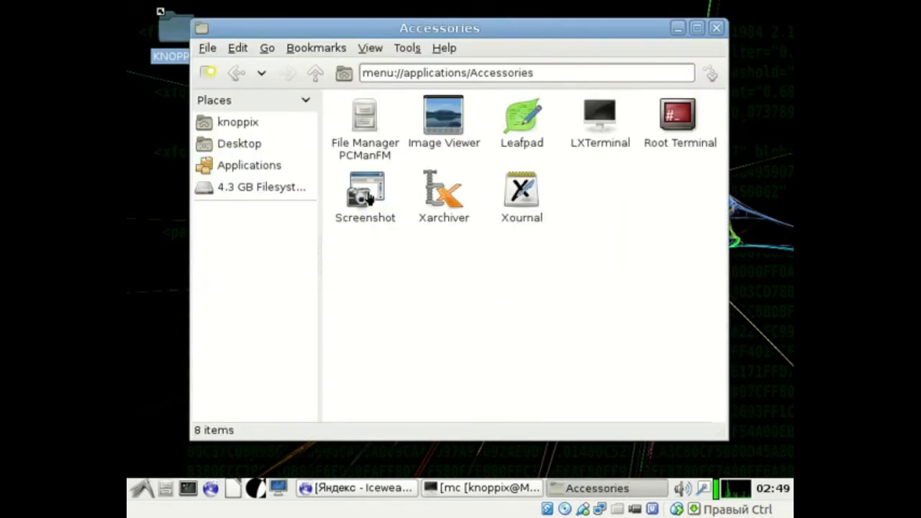
click(368, 198)
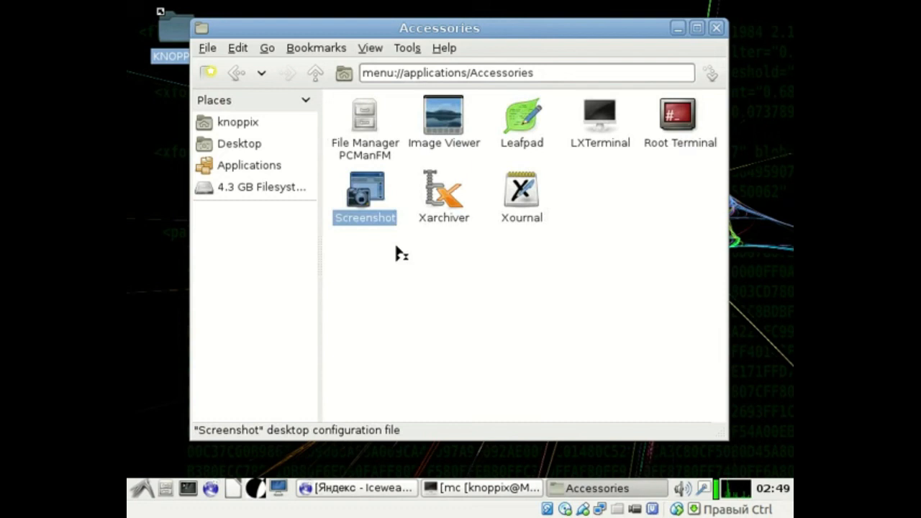
key(Return)
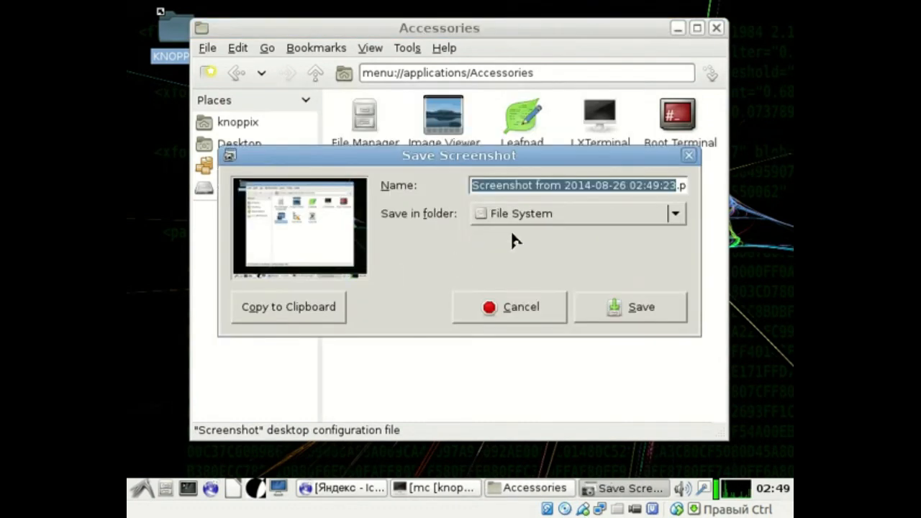
click(524, 221)
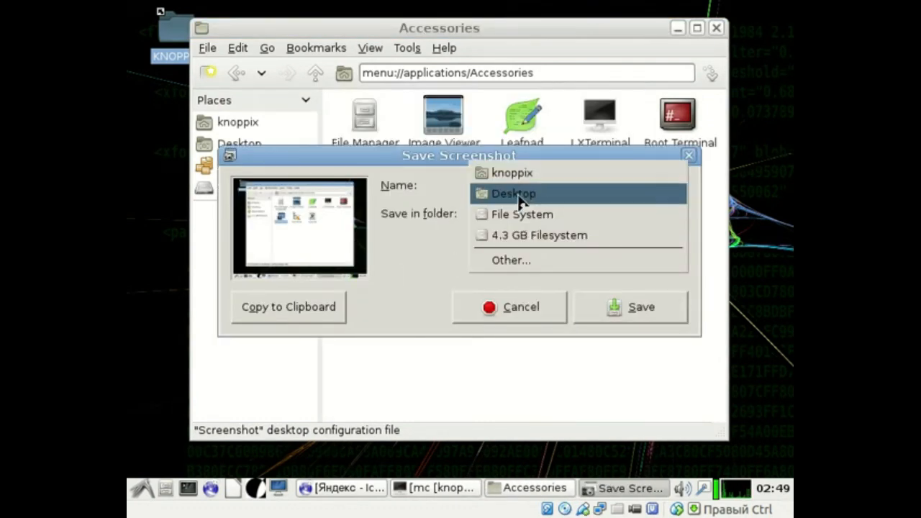
click(522, 201)
click(602, 305)
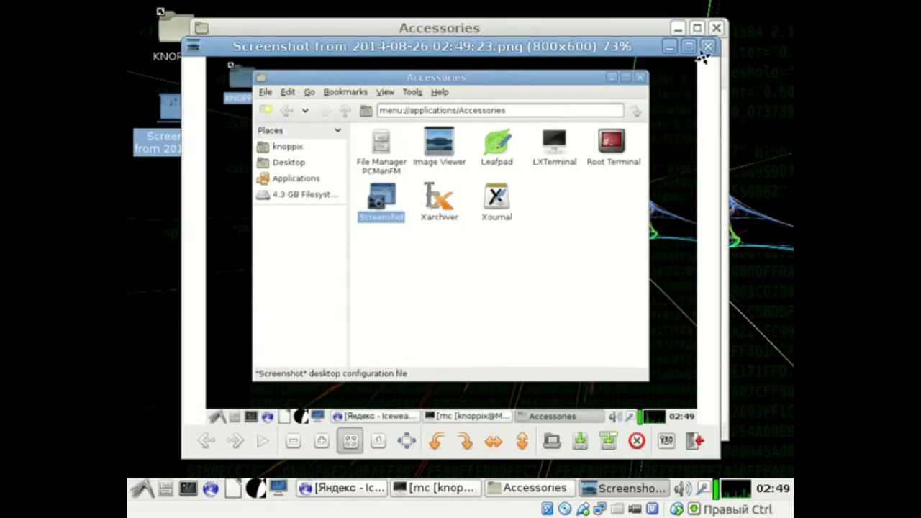
Close the image preview and the Accessories window, and delete the screenshot file from the desktop
click(710, 48)
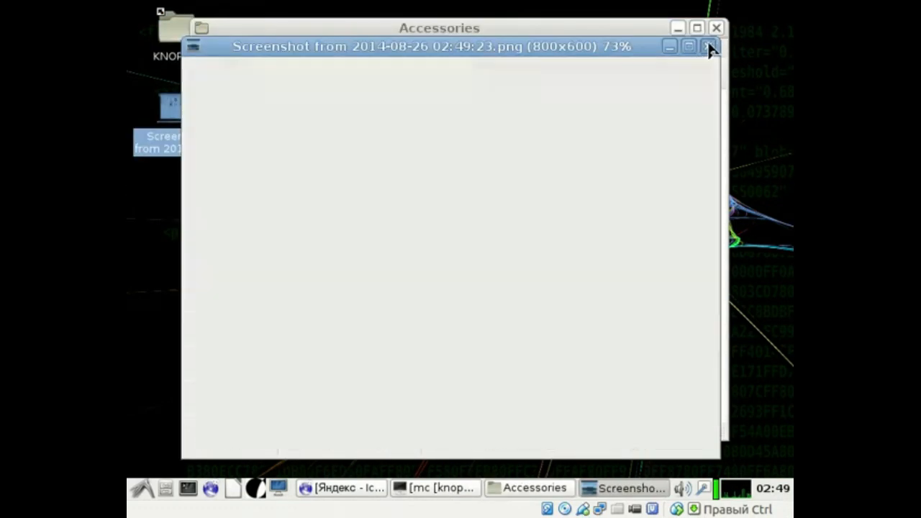
click(716, 28)
key(Delete)
click(560, 302)
drag(130, 478, 722, 76)
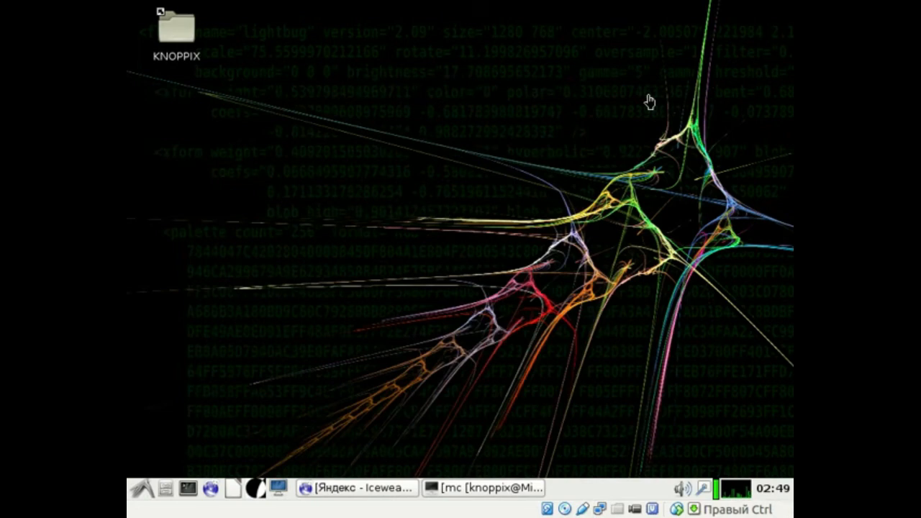
Look through the Sound & Video and Knoppix applications, and launch GIMP from the Graphics applications
click(141, 489)
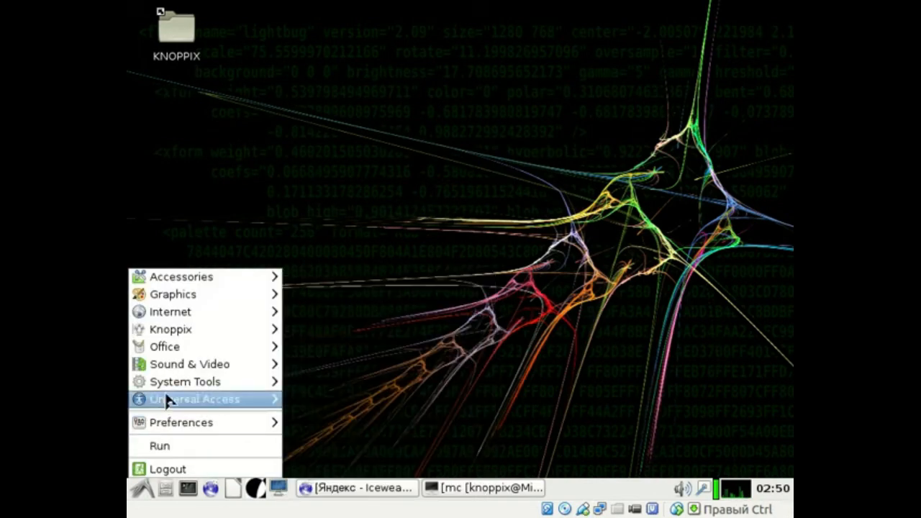
mouse_move(173, 365)
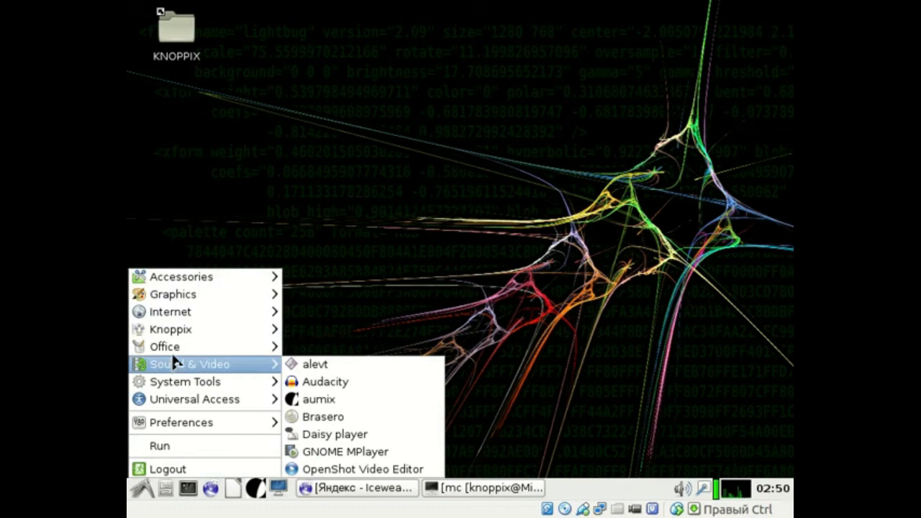
mouse_move(178, 333)
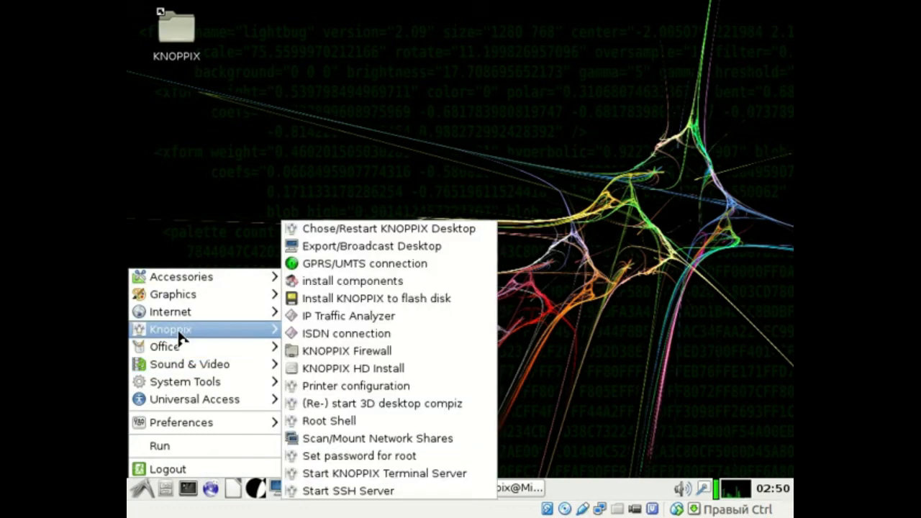
mouse_move(172, 294)
click(322, 294)
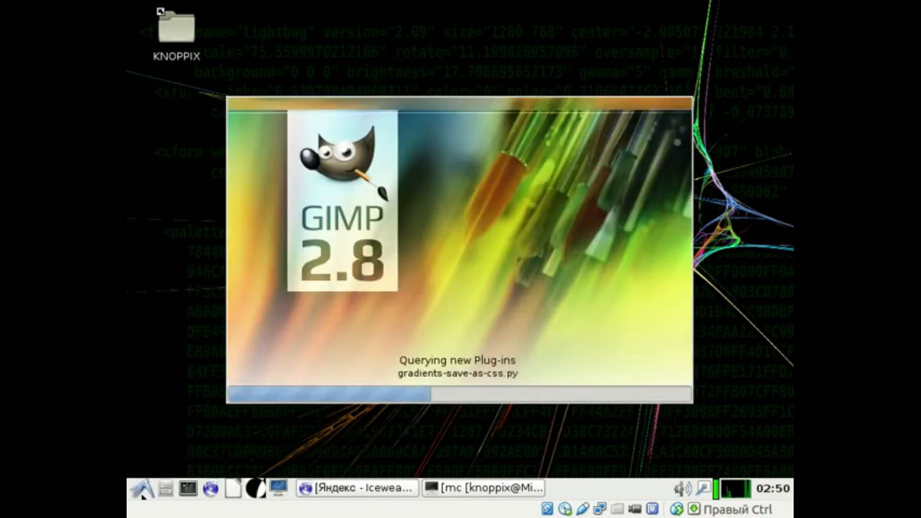
Once GIMP has loaded, move its main window clear of the Layers - Brushes window
click(143, 492)
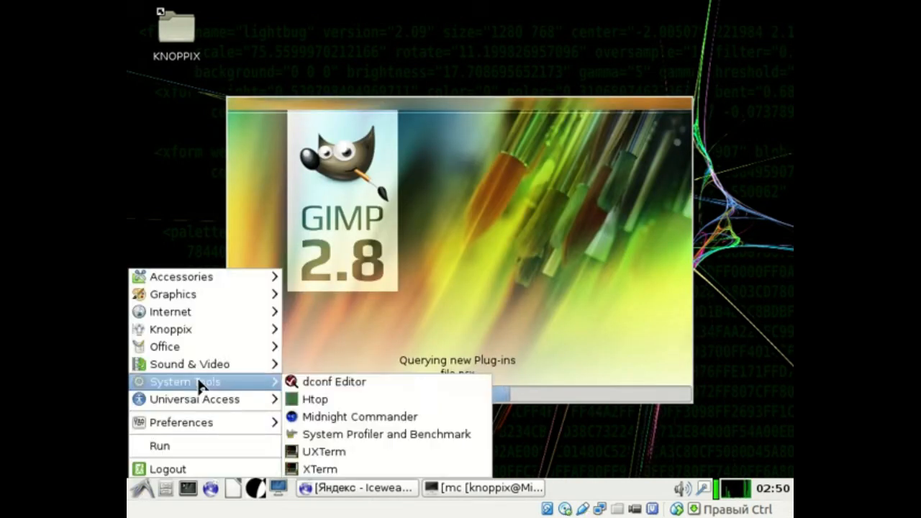
mouse_move(212, 352)
click(205, 243)
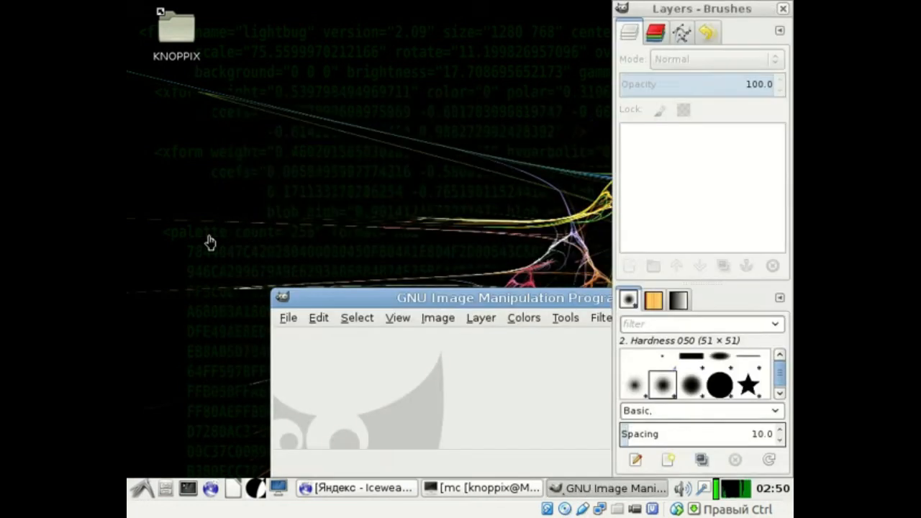
drag(382, 308, 209, 97)
drag(208, 97, 205, 70)
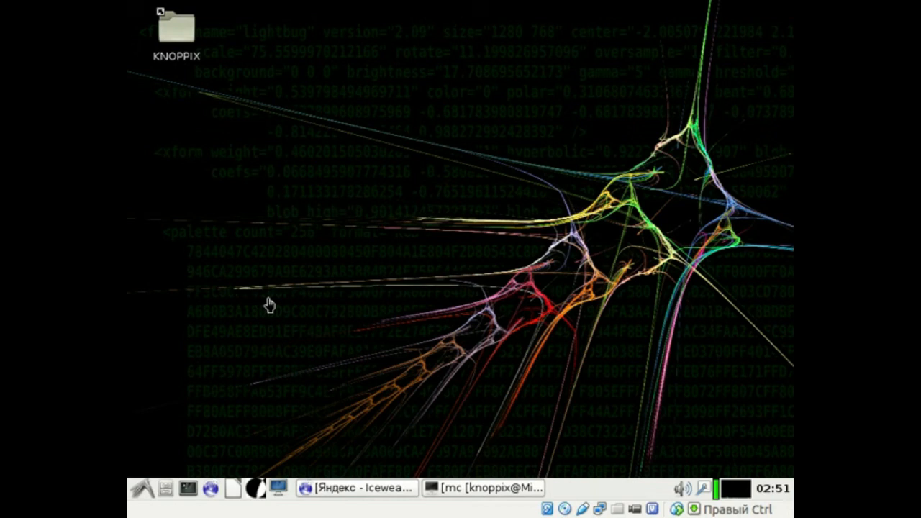
Look through the bundled applications listed under Preferences, System Tools, Sound & Video, Graphics and Accessories
drag(183, 115, 134, 79)
click(142, 489)
mouse_move(169, 423)
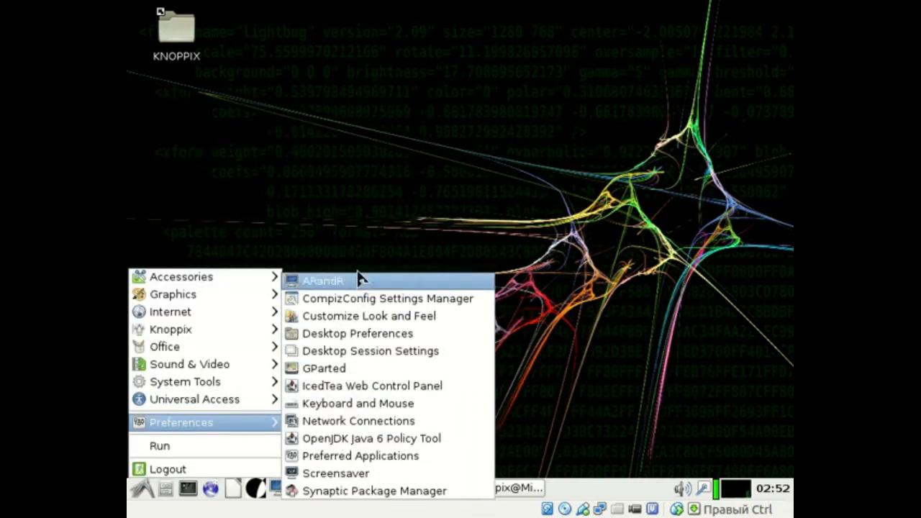
mouse_move(246, 383)
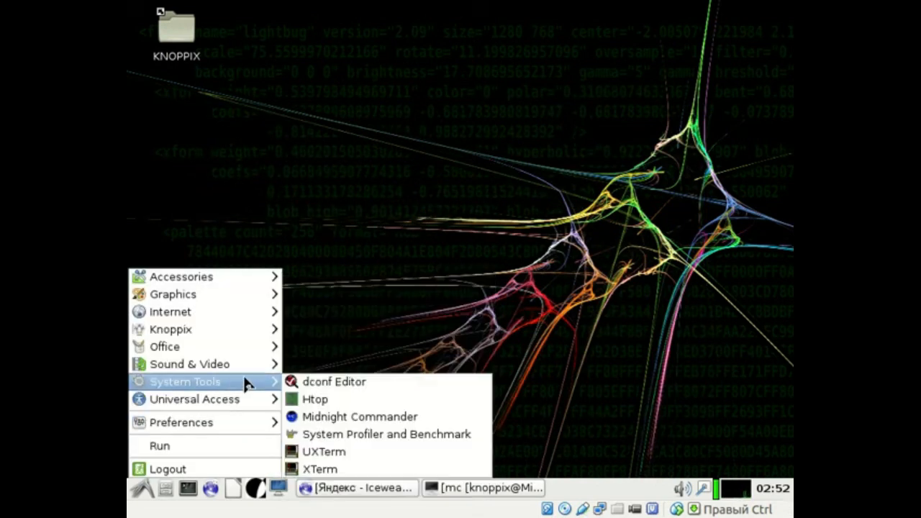
mouse_move(232, 369)
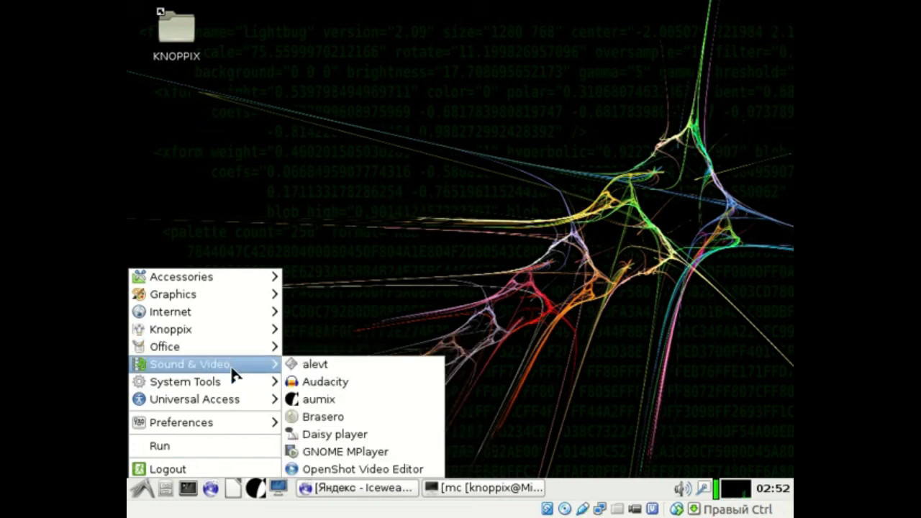
mouse_move(224, 293)
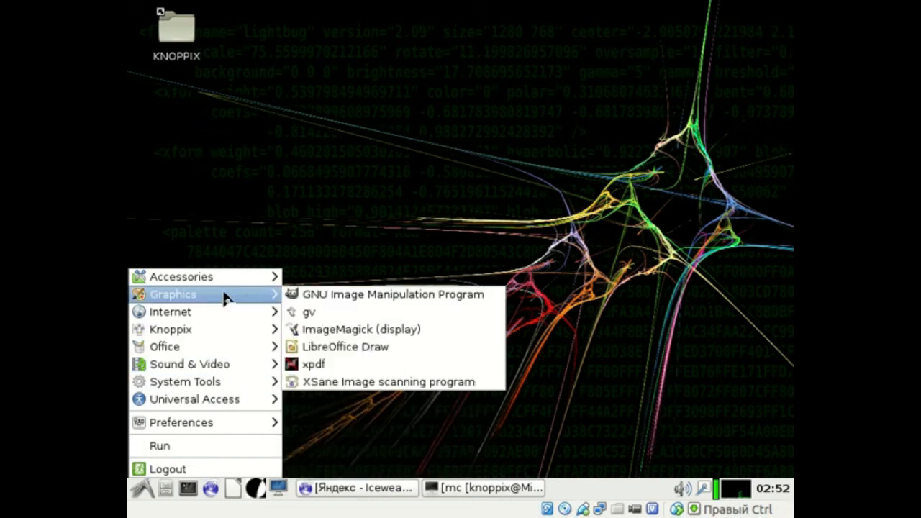
mouse_move(221, 276)
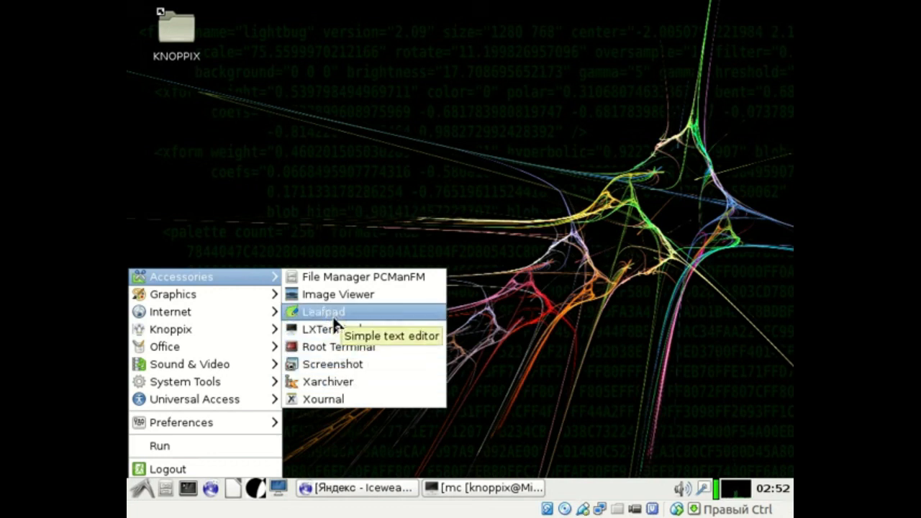
click(384, 438)
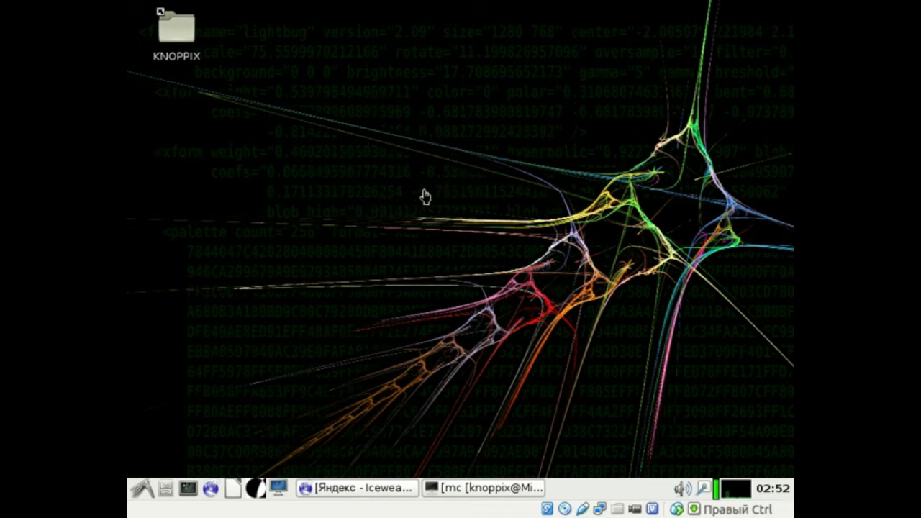
click(167, 45)
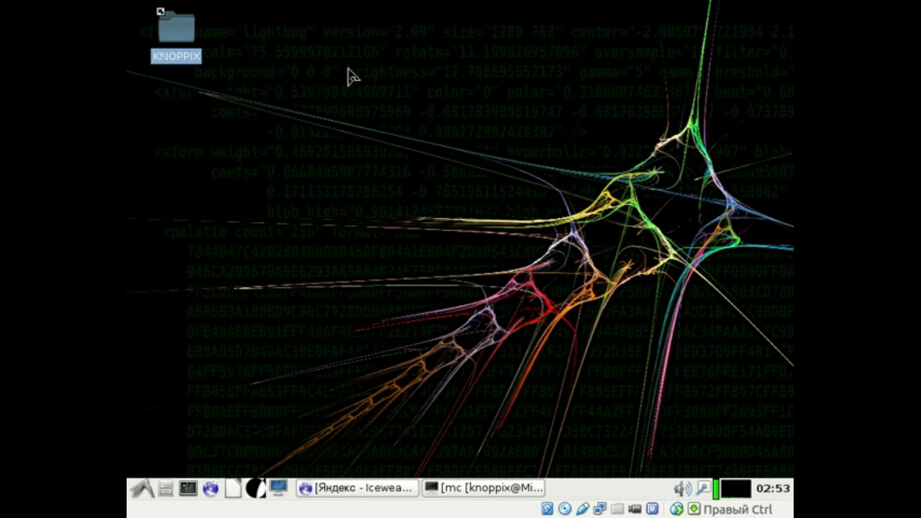
click(655, 9)
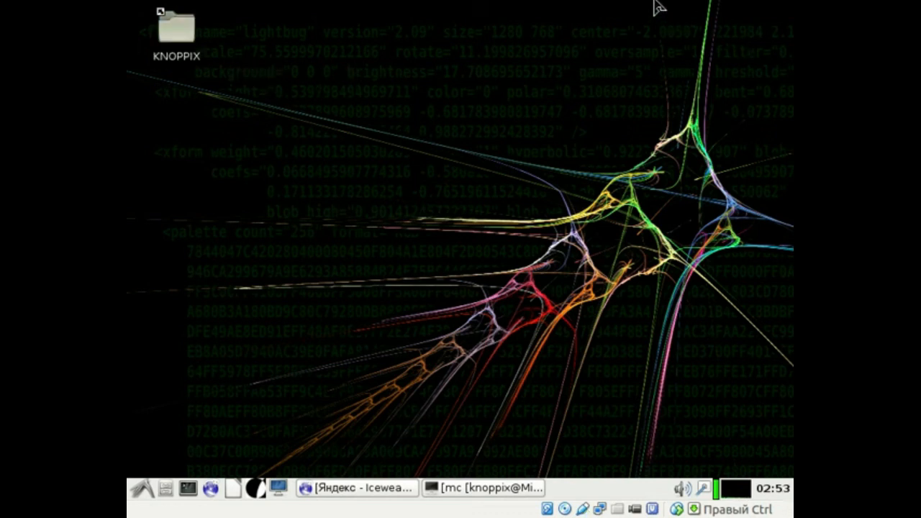